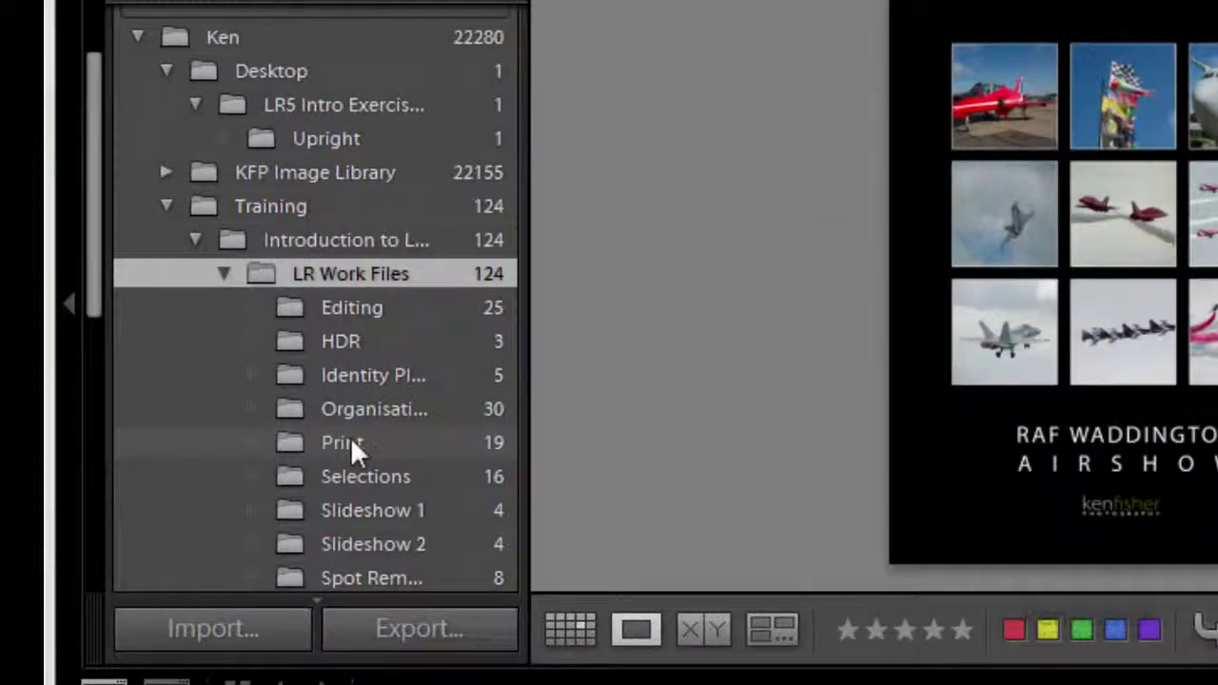
- Show the Print folder as a small-thumbnail grid and select the nine photos from flag to red jets
left_click(419, 438)
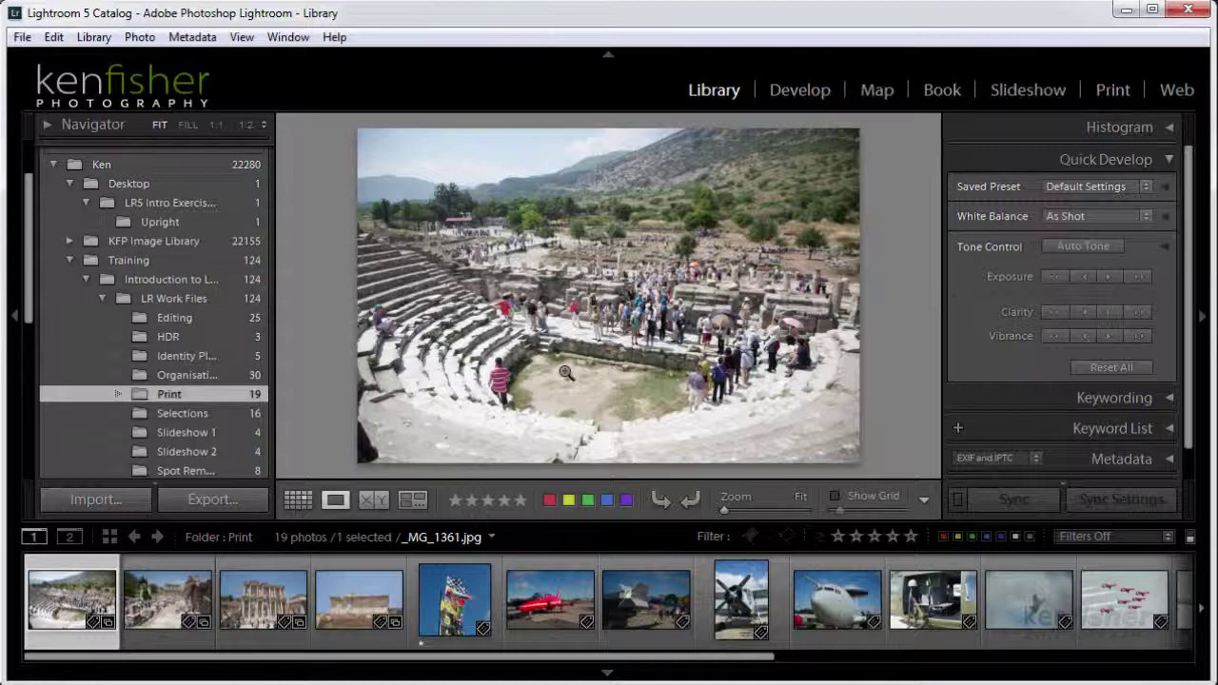
key("g")
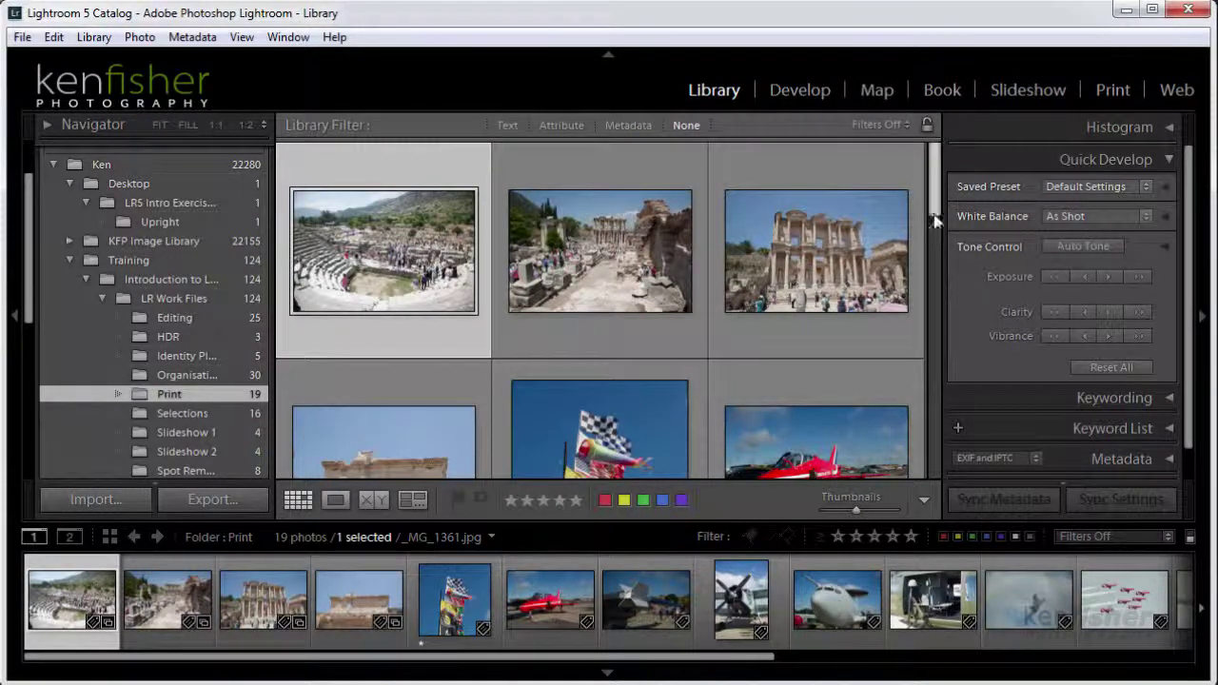
left_click_drag(935, 221, 925, 251)
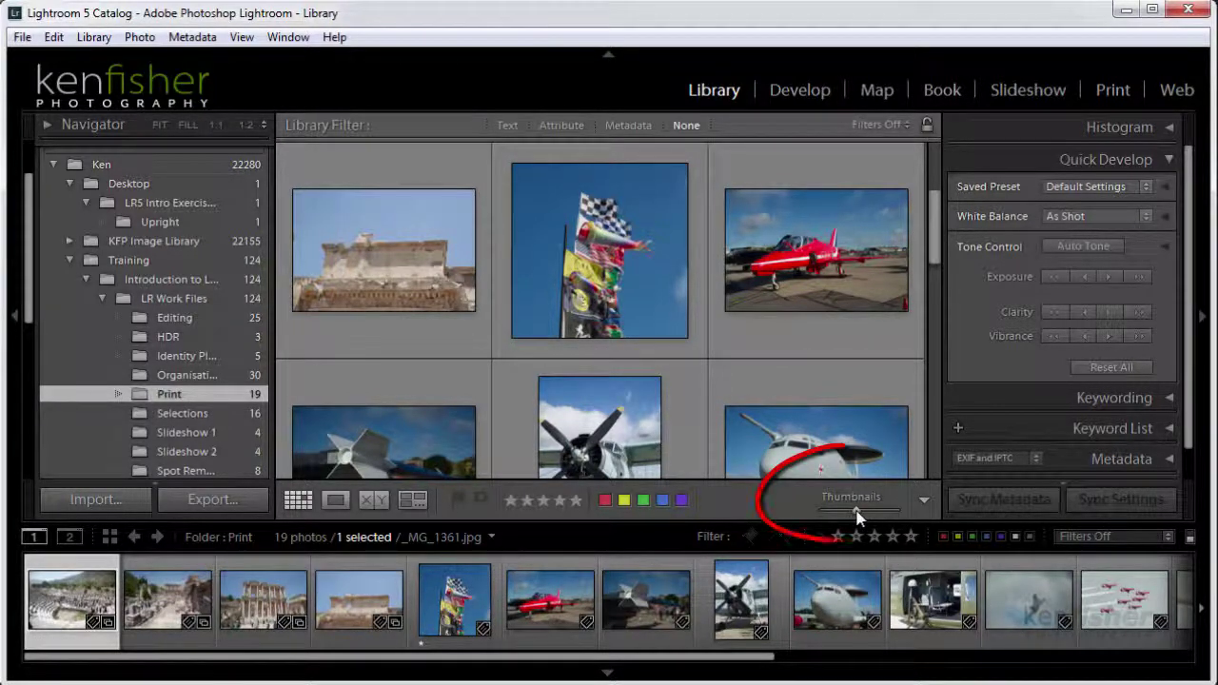
left_click_drag(853, 515, 840, 519)
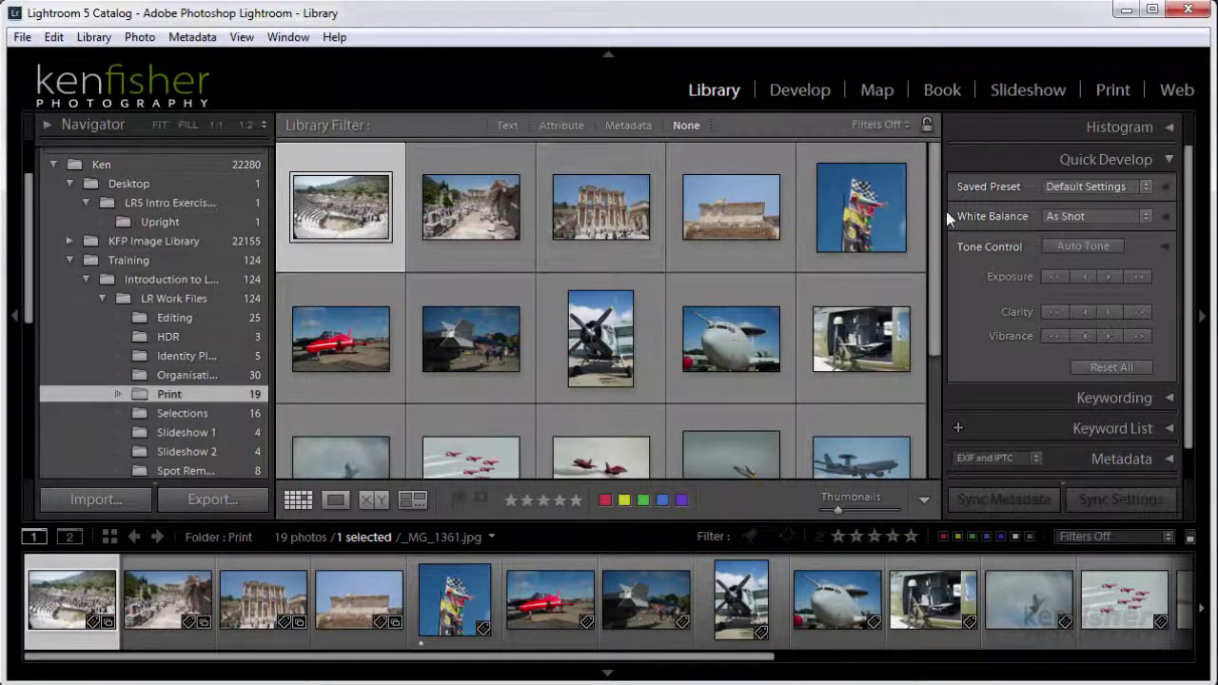
left_click(861, 228)
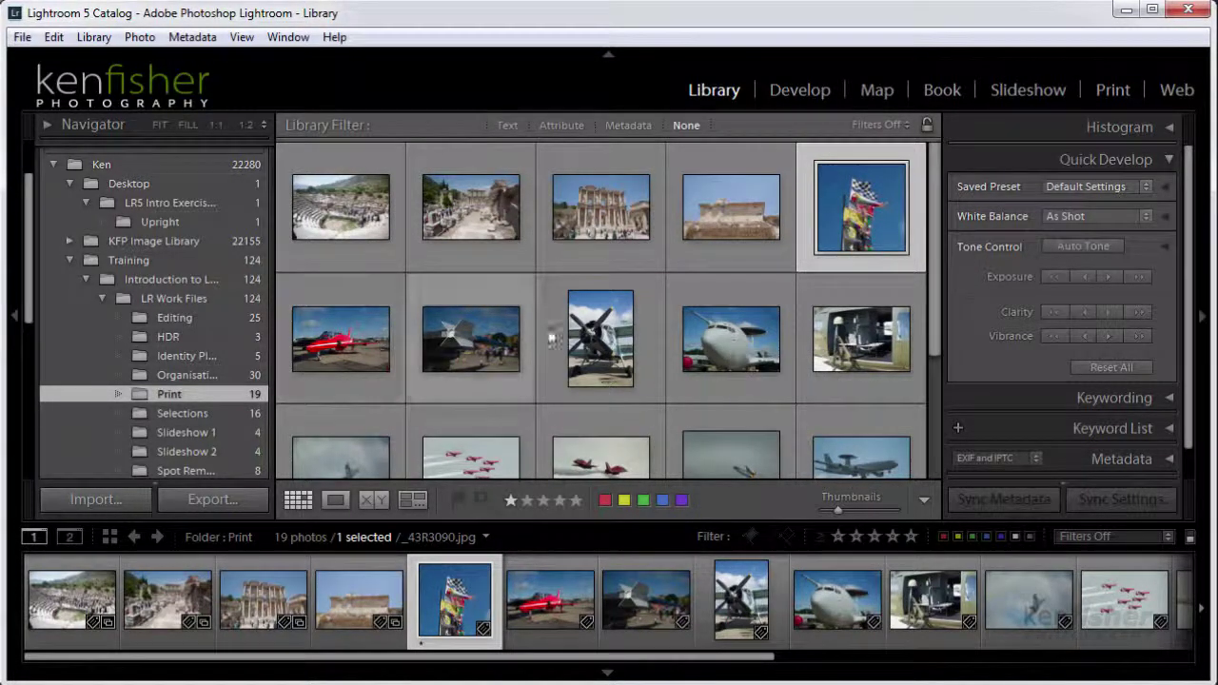
left_click(597, 452, "shift")
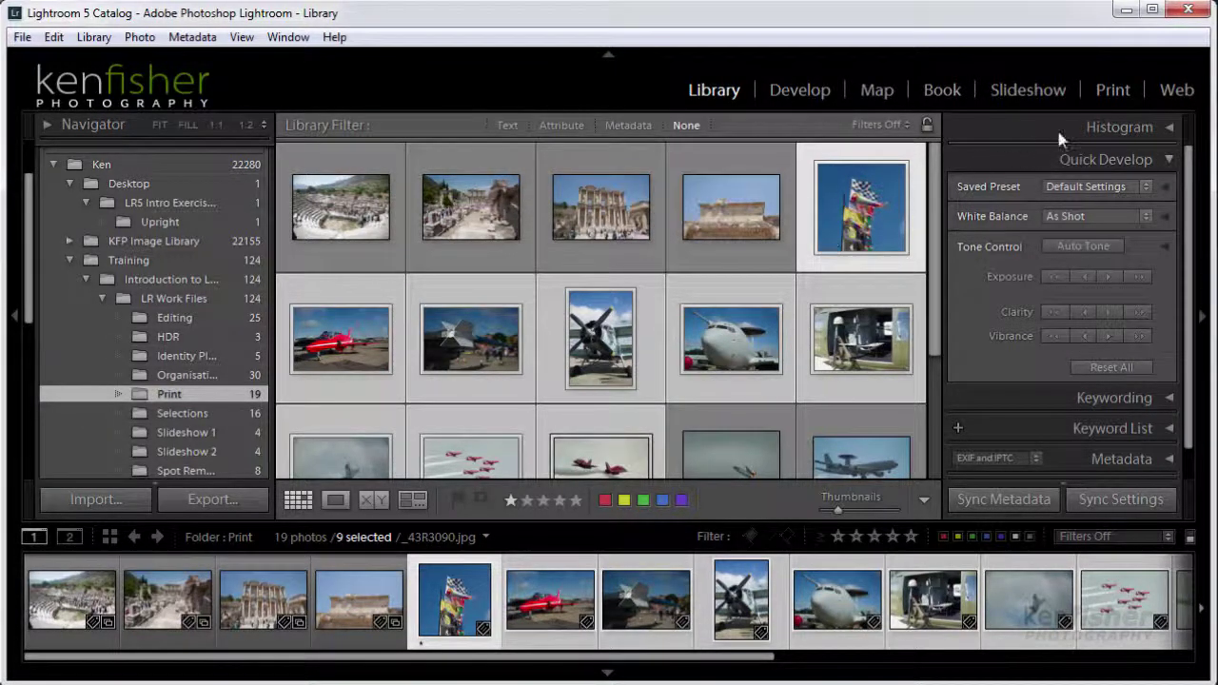
- Move the nine photos into the Print module and apply the (1) 4 x 6 template
left_click(1113, 91)
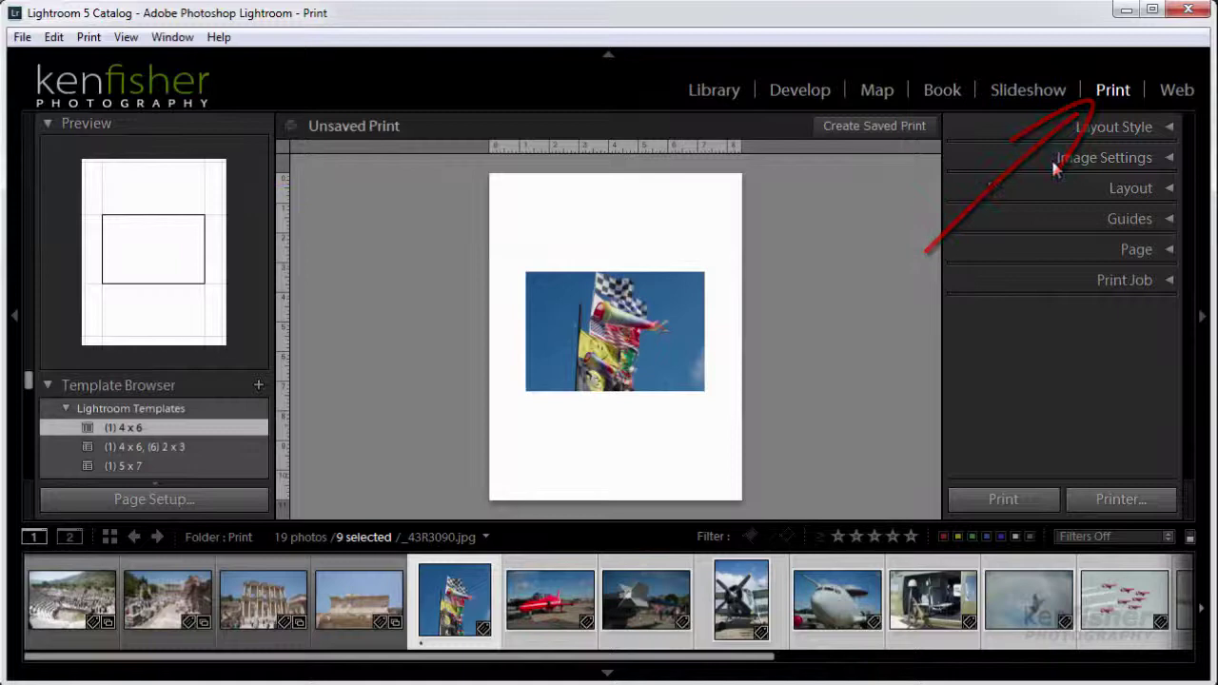
left_click(1170, 127)
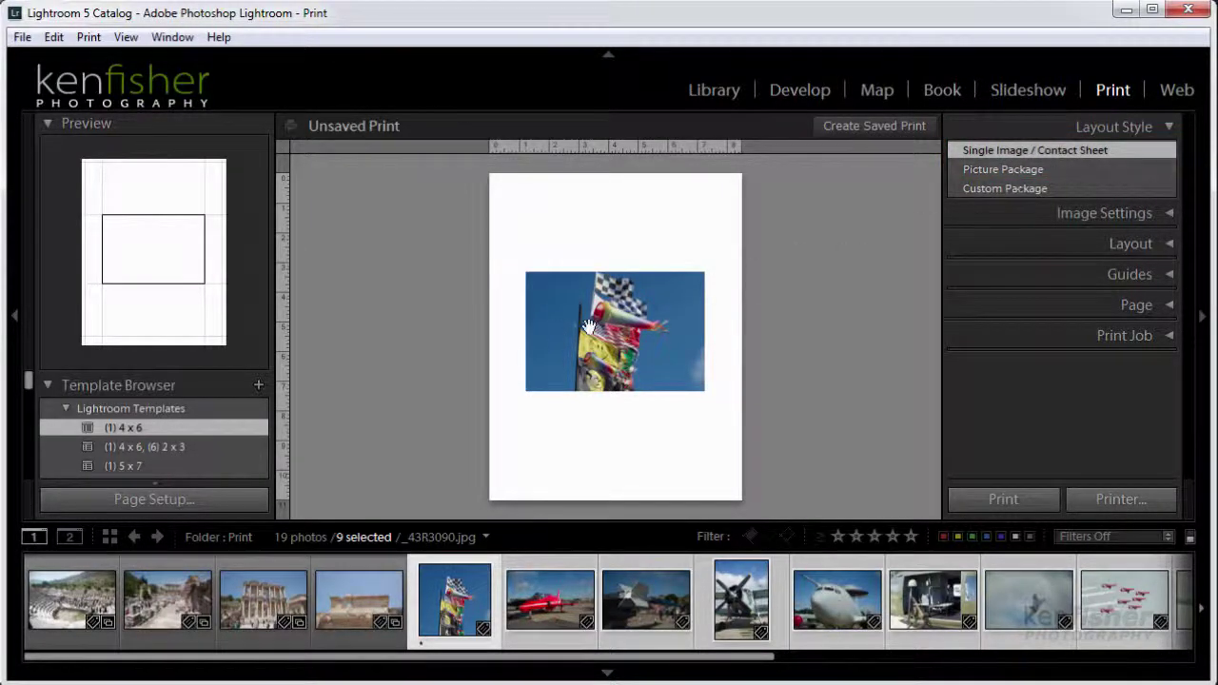
left_click(136, 466)
left_click(147, 430)
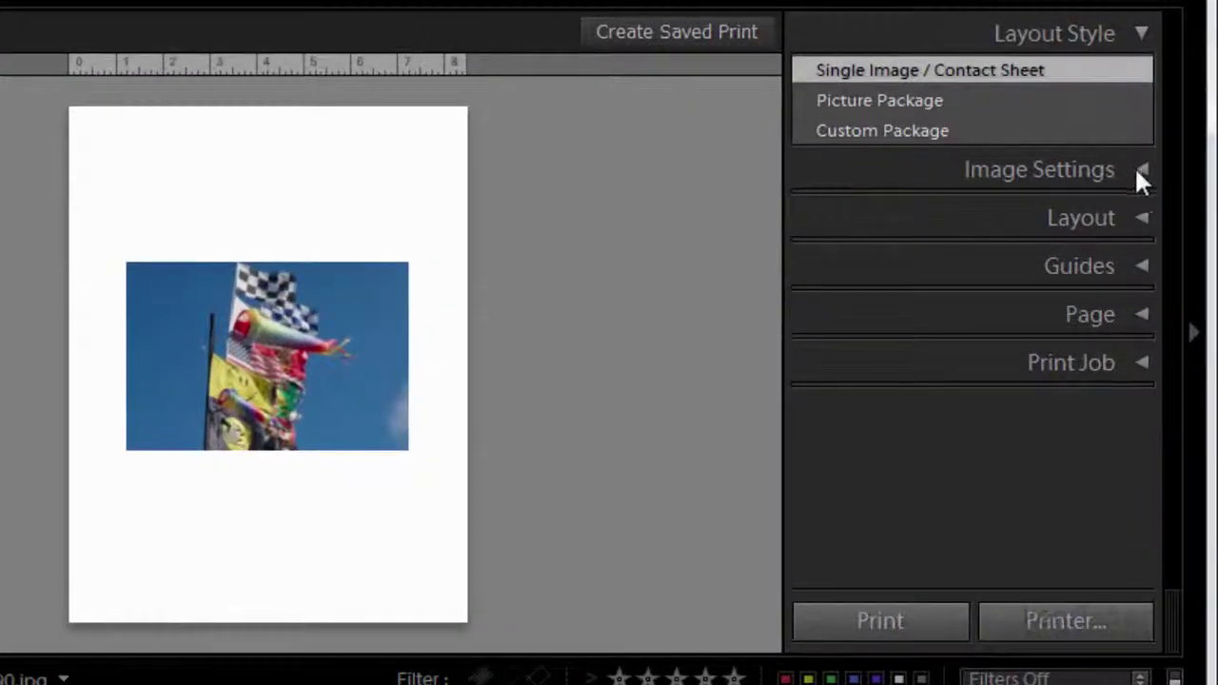
left_click(1138, 172)
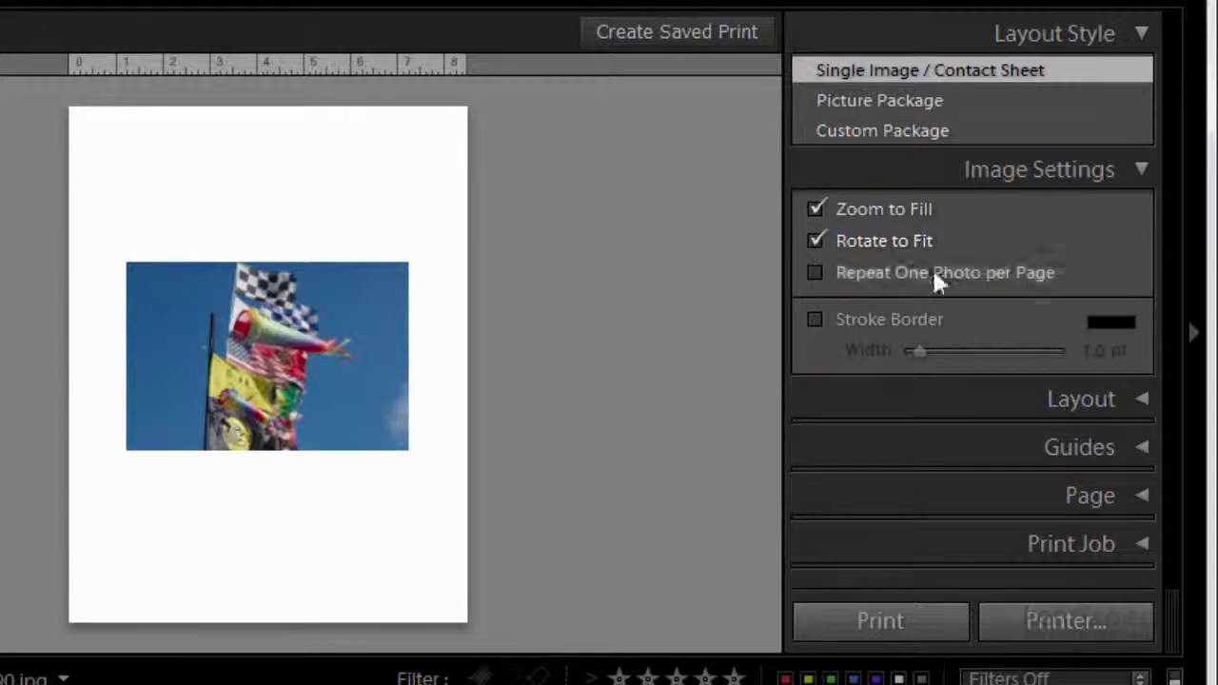
- Set the left page margin to 1.00 in
left_click(1142, 400)
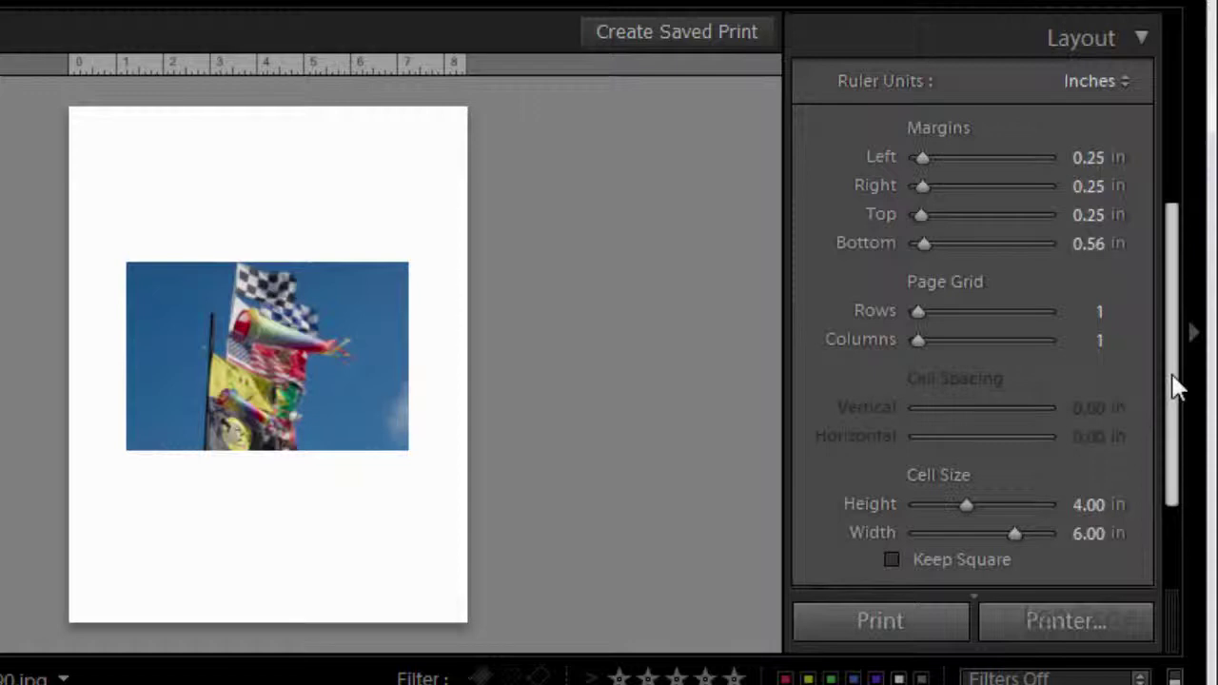
left_click_drag(1172, 384, 1176, 401)
scroll(1176, 402, "down", 2)
scroll(1176, 402, "up", 2)
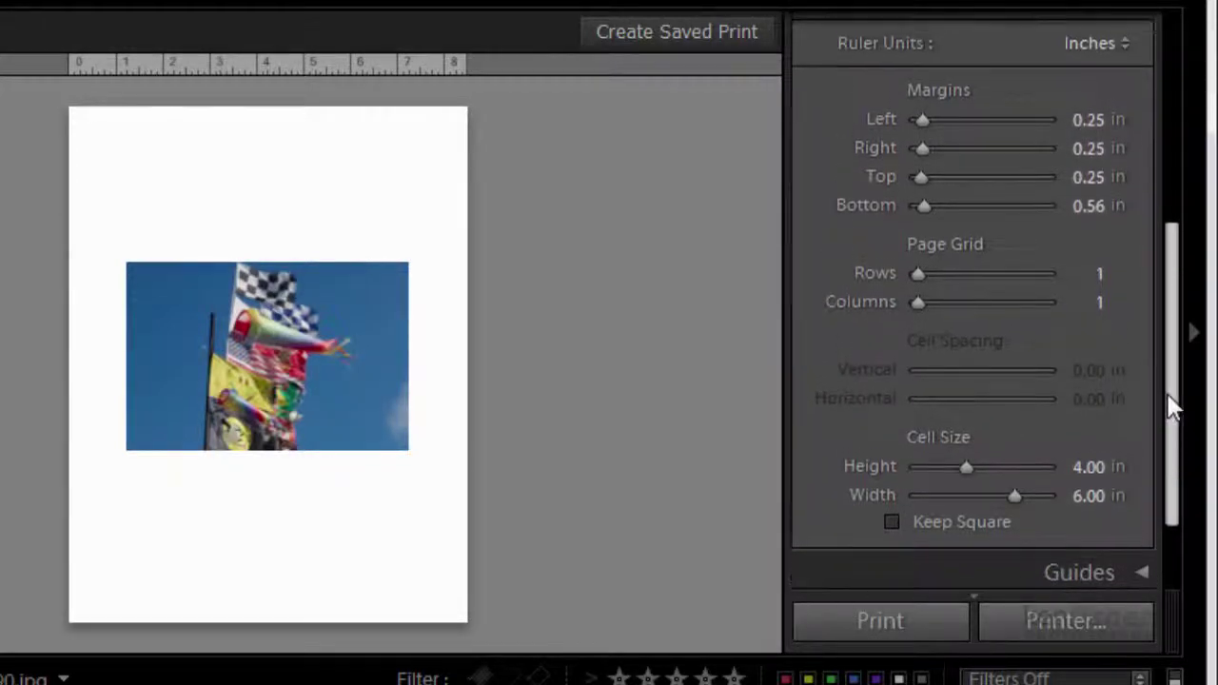
scroll(1176, 402, "up", 3)
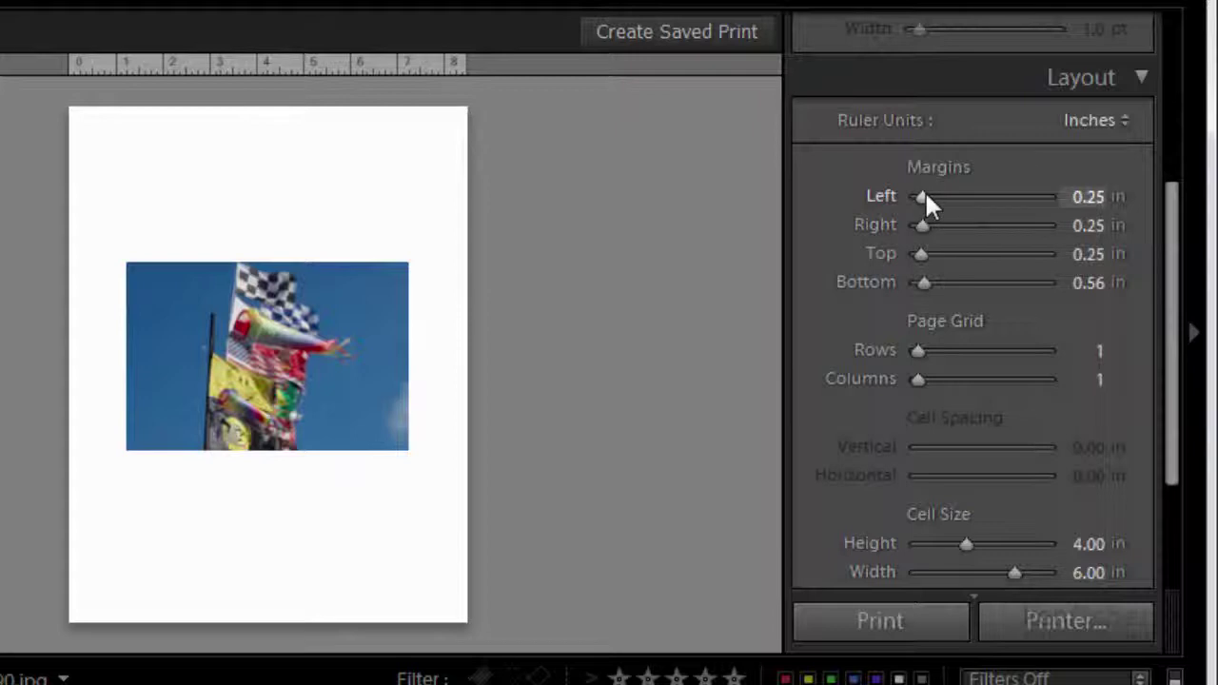
left_click_drag(921, 196, 936, 199)
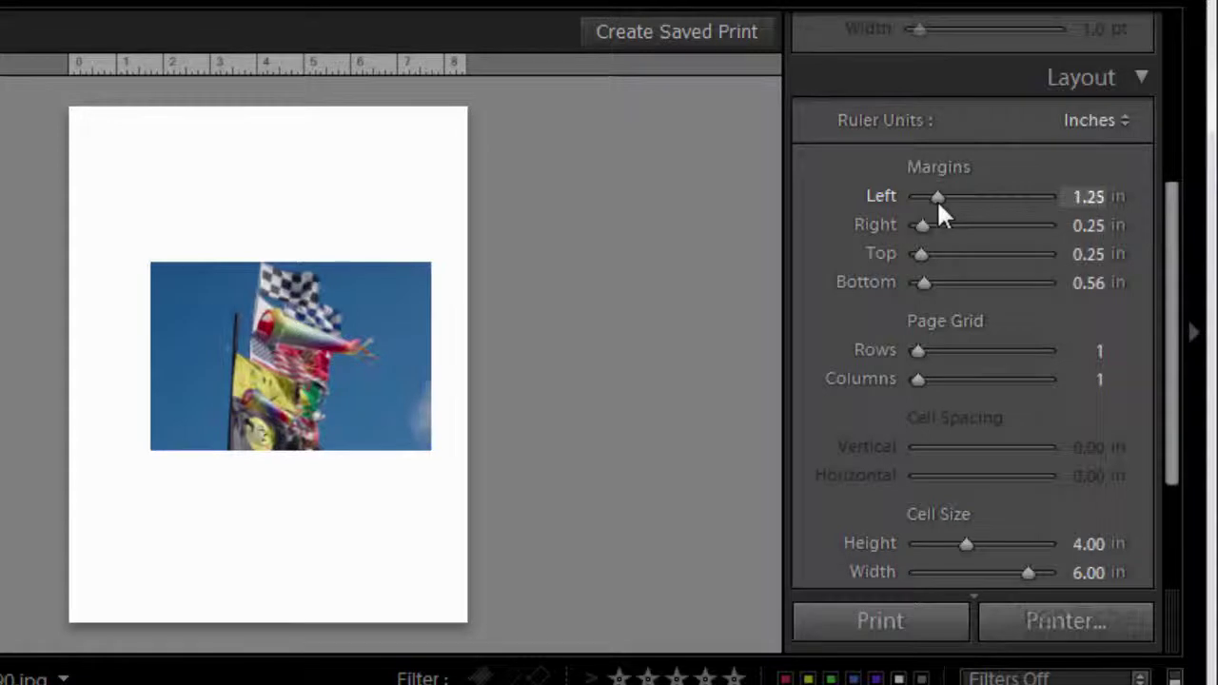
left_click(1094, 196)
left_click_drag(1104, 196, 1043, 202)
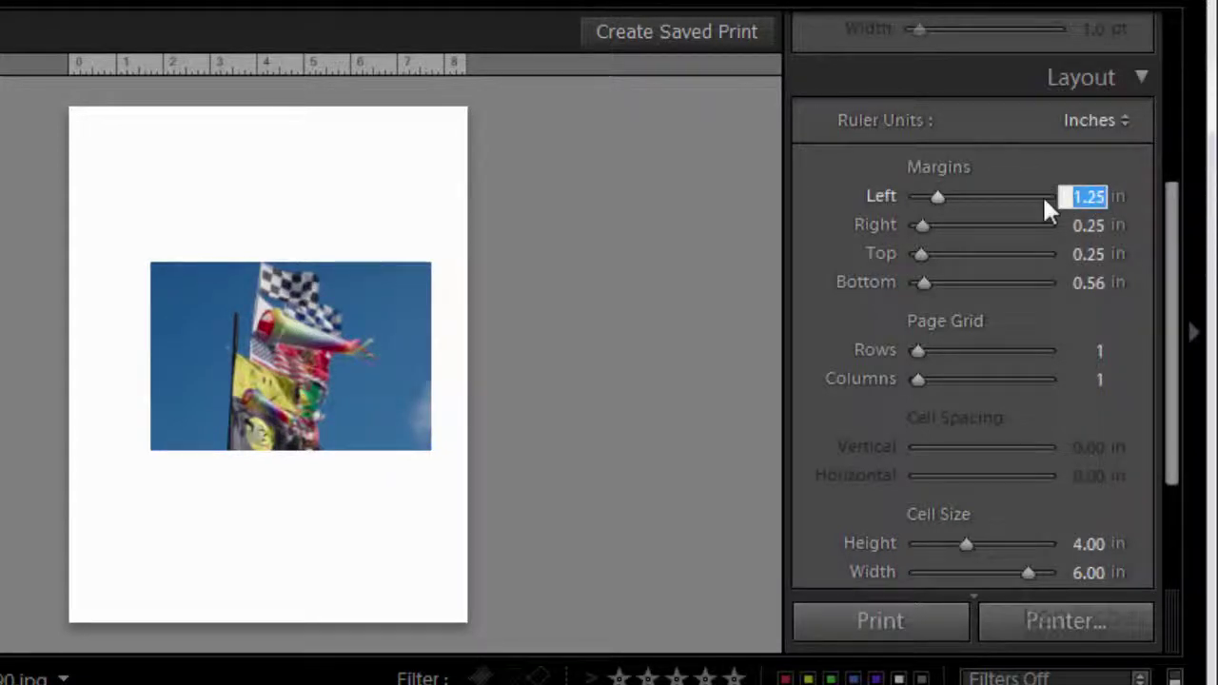
type("1")
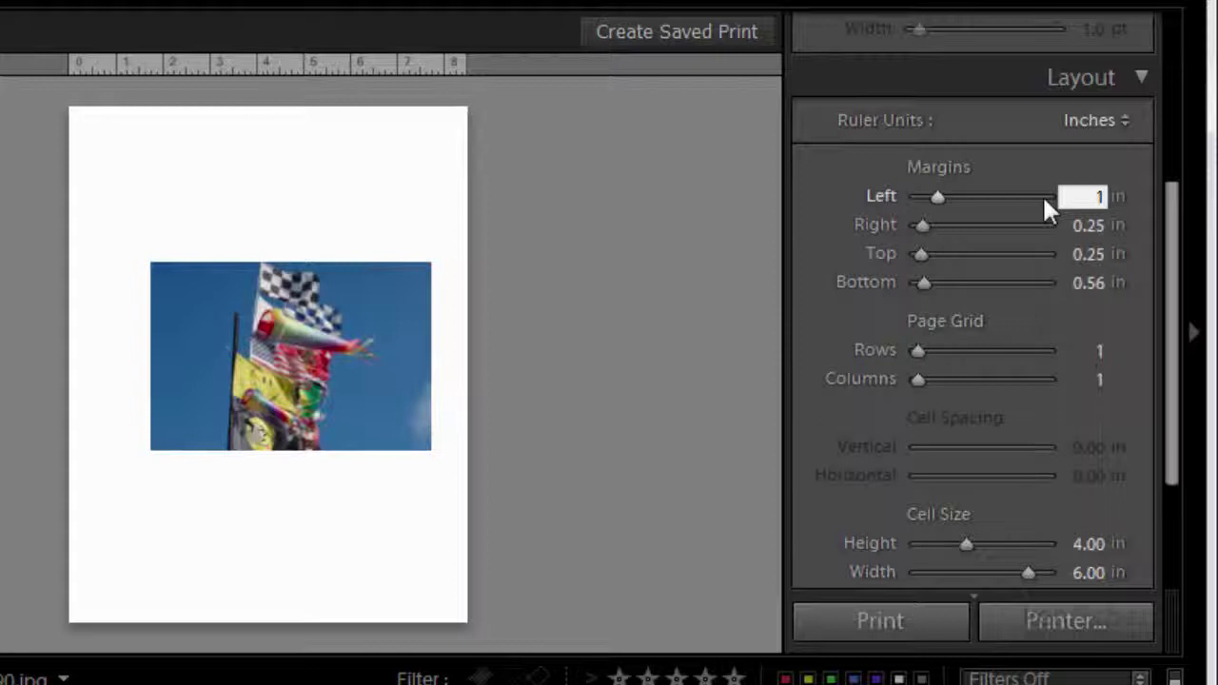
- Set the right margin to 1.00 in and enlarge the bottom margin to 4.87 in
left_click(1090, 227)
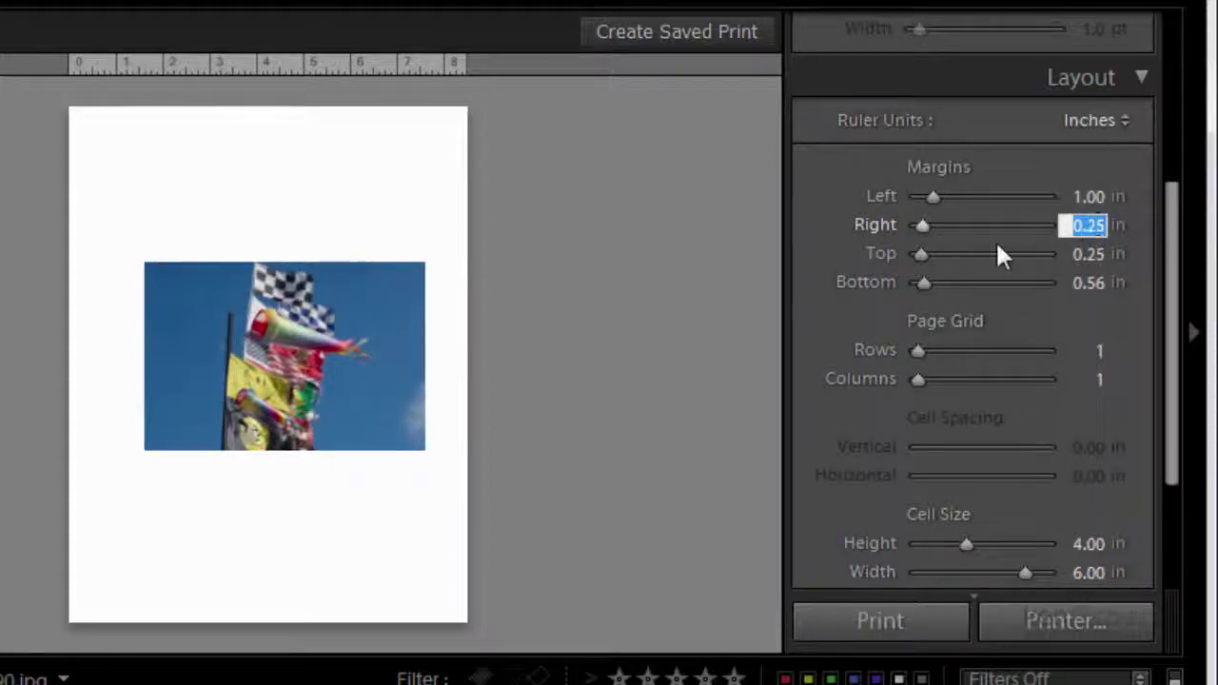
key("BackSpace")
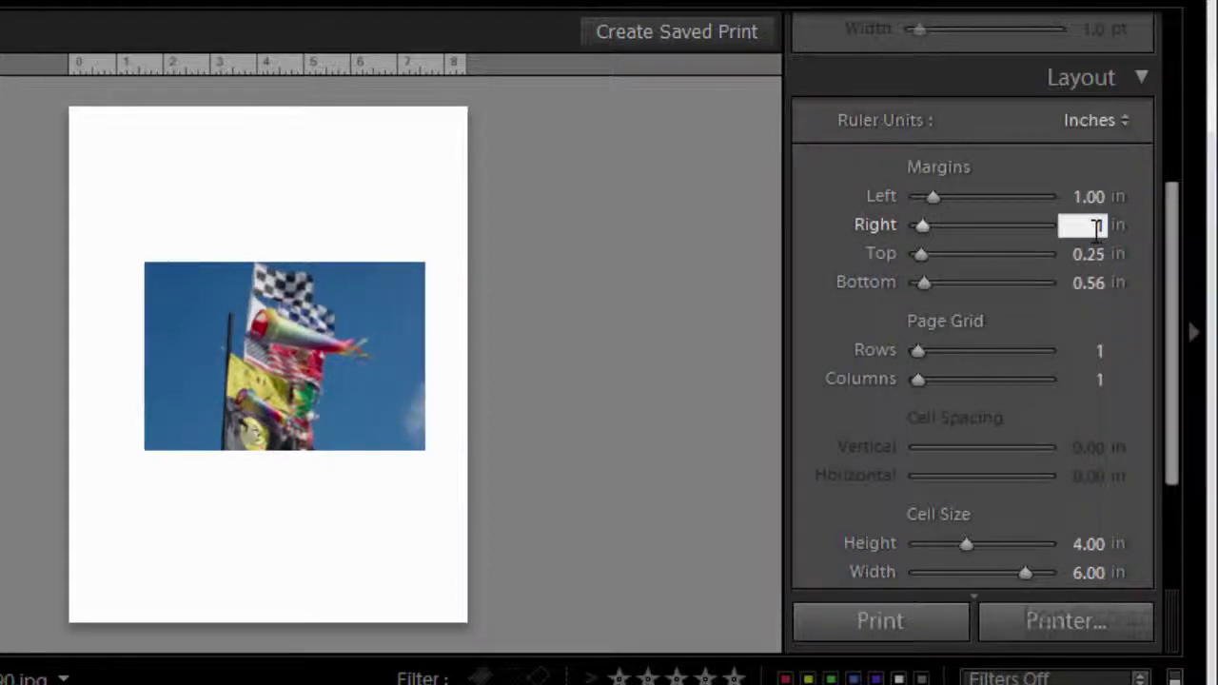
type("1")
key("Return")
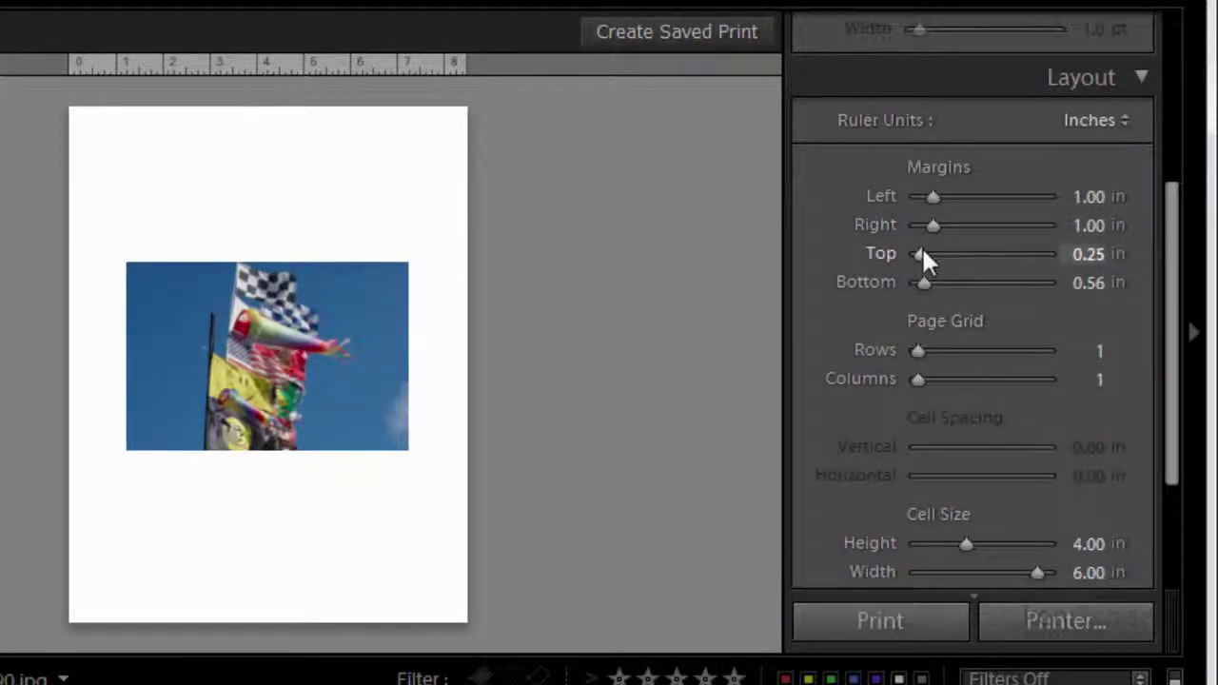
left_click_drag(920, 253, 981, 282)
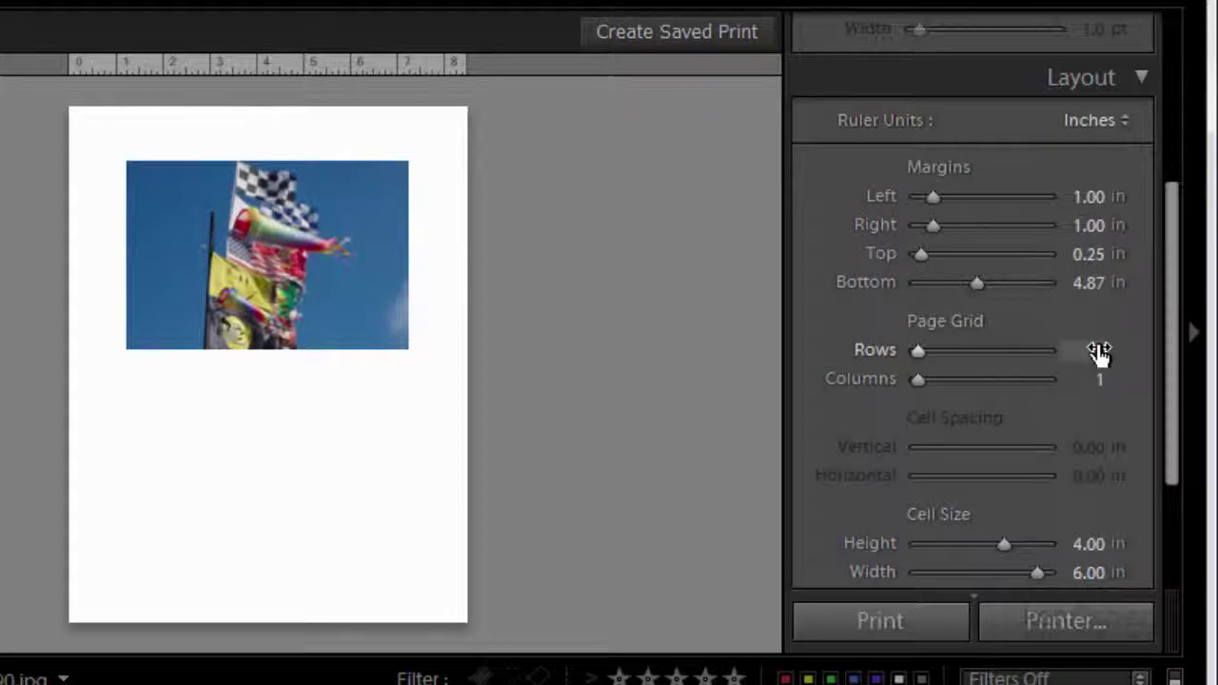
- Lay out a 3 x 3 photo grid with about 0.27 in vertical and 0.23 in horizontal spacing
left_click_drag(919, 352, 935, 352)
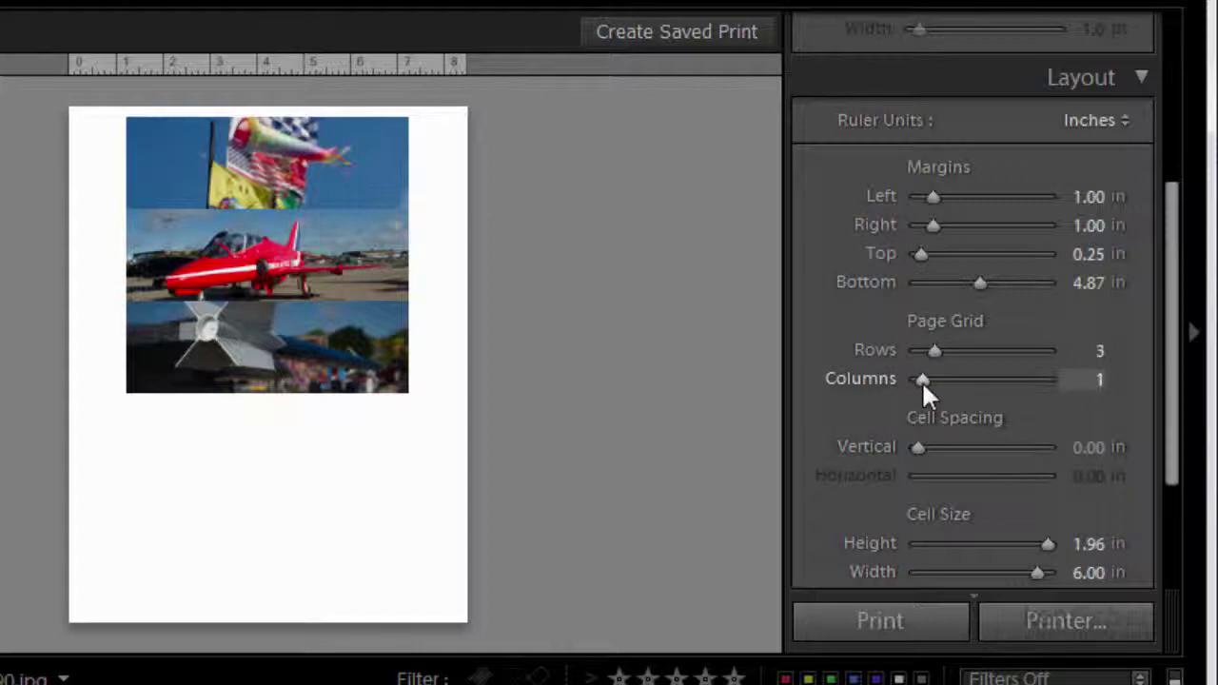
left_click_drag(922, 379, 940, 380)
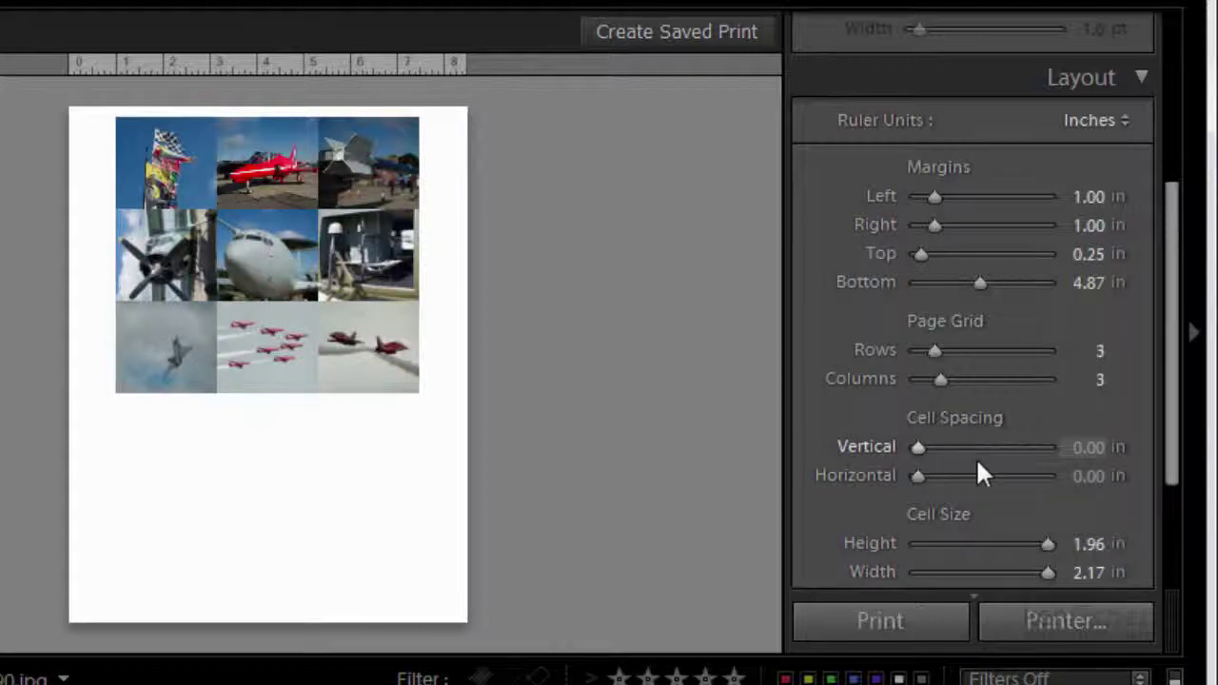
left_click_drag(951, 282, 957, 278)
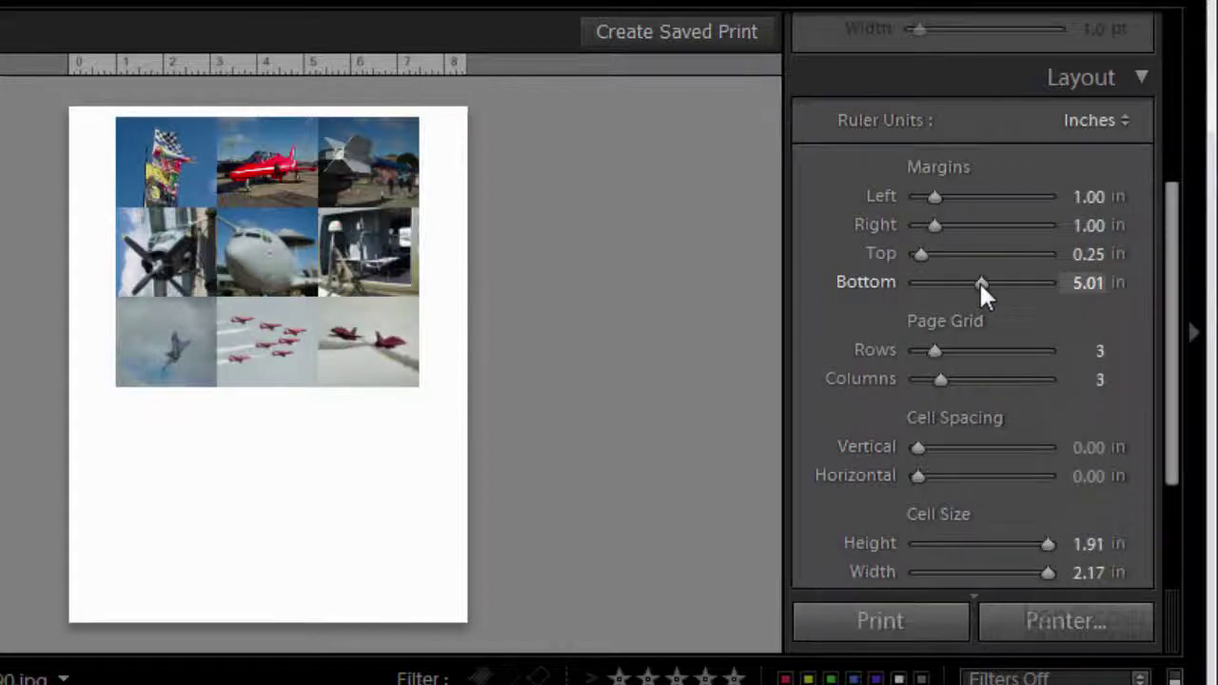
left_click_drag(979, 280, 974, 284)
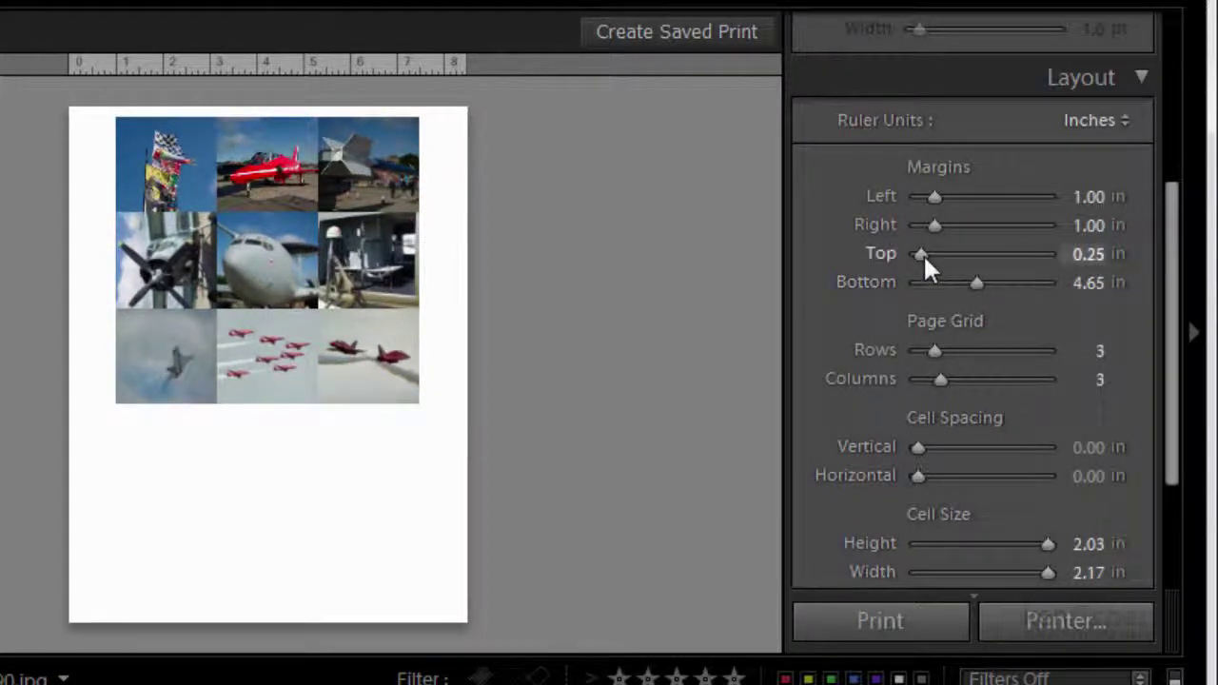
mouse_move(923, 253)
left_mouse_down()
mouse_move(939, 253)
mouse_move(927, 254)
left_mouse_up()
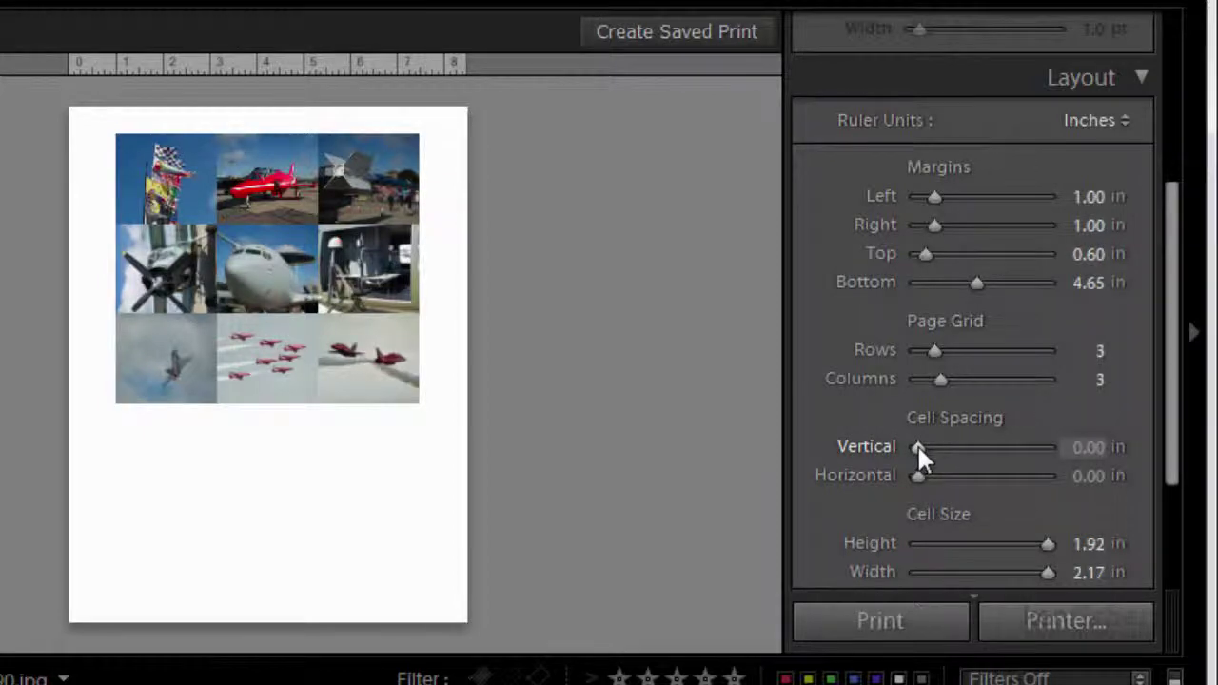
left_click_drag(919, 447, 929, 473)
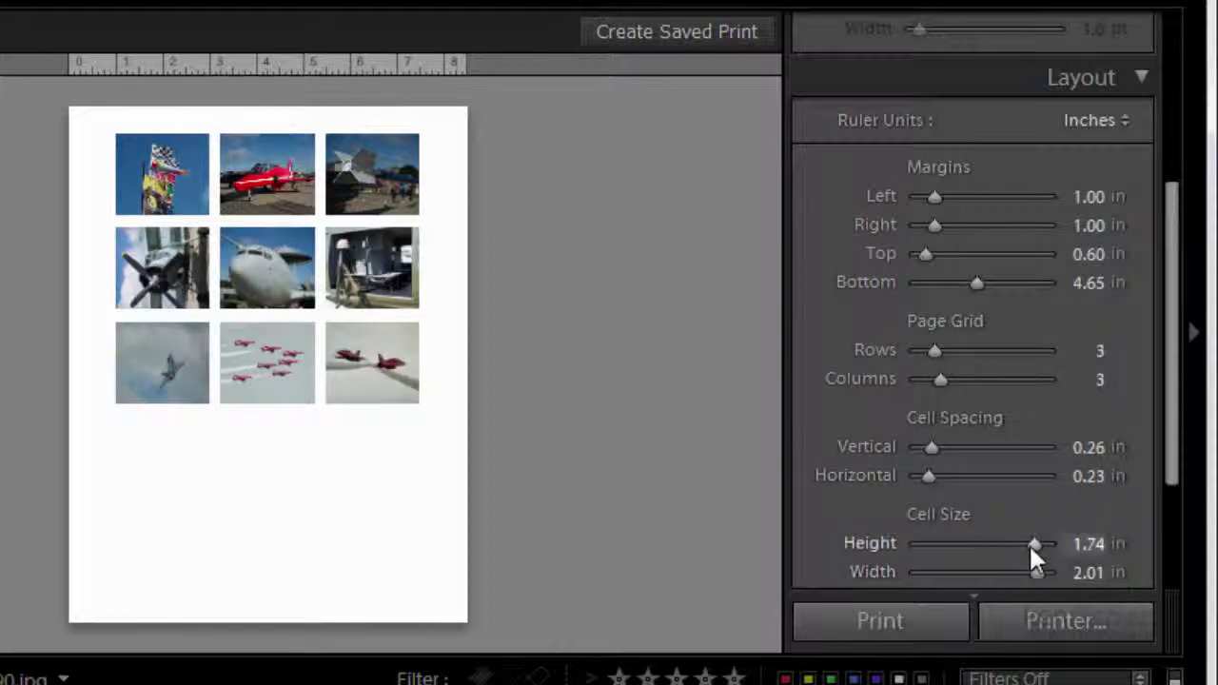
left_click_drag(1032, 541, 1032, 542)
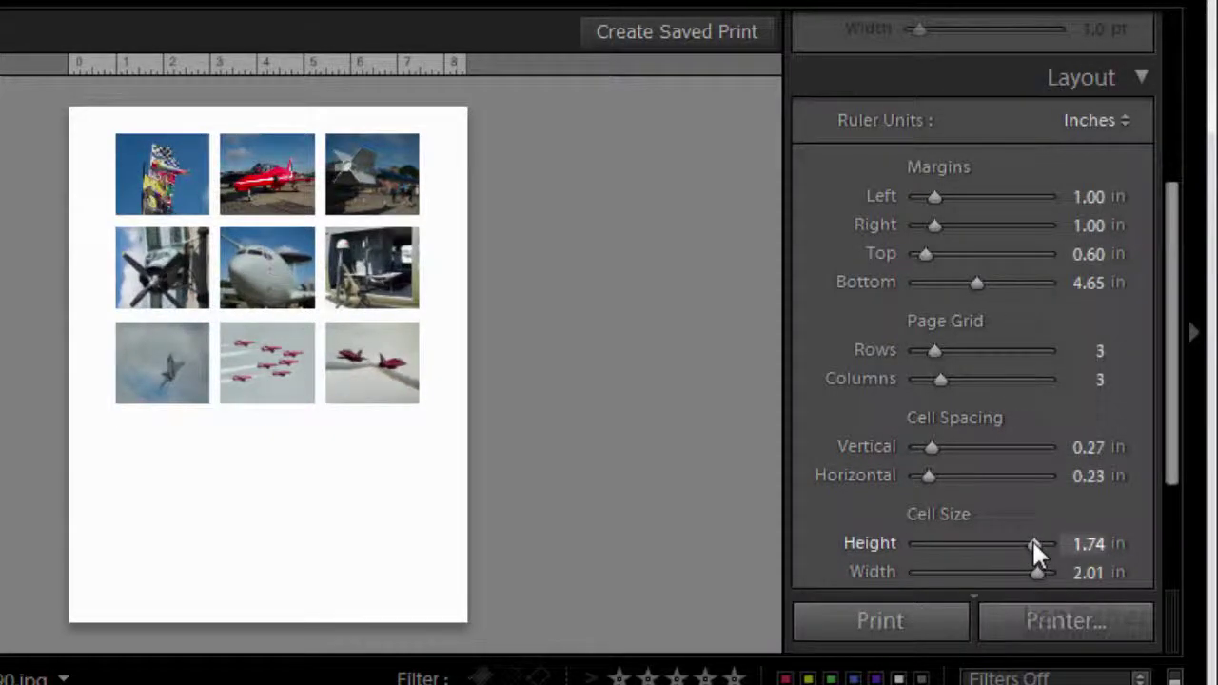
left_click_drag(1175, 371, 1174, 435)
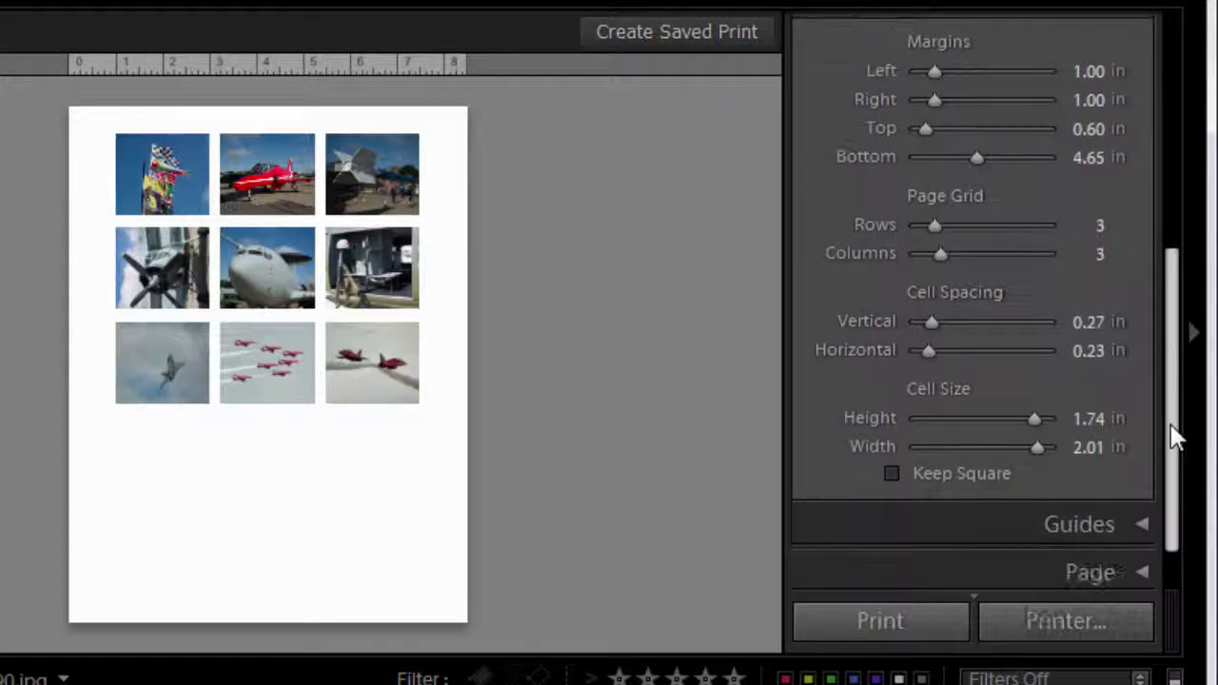
- Make the cells 2.04 in squares with 0.11/0.19 in spacing, margins Top 0.60 in, Bottom 4.05 in
left_click(893, 472)
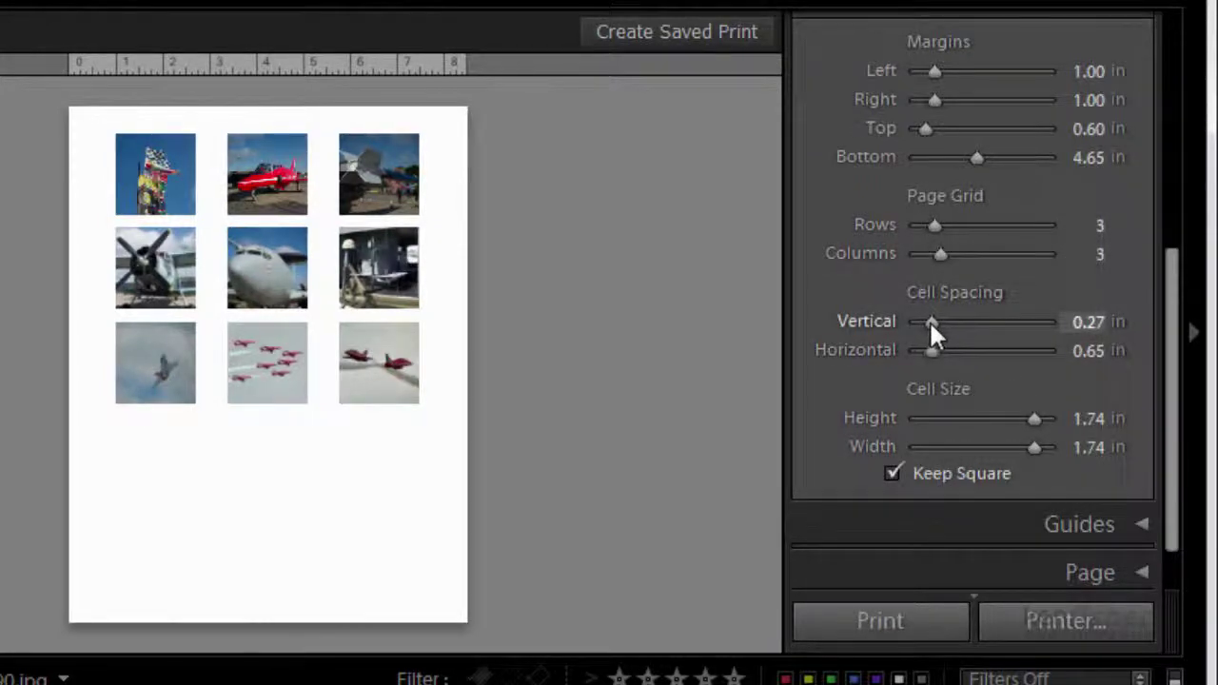
left_click_drag(930, 319, 923, 350)
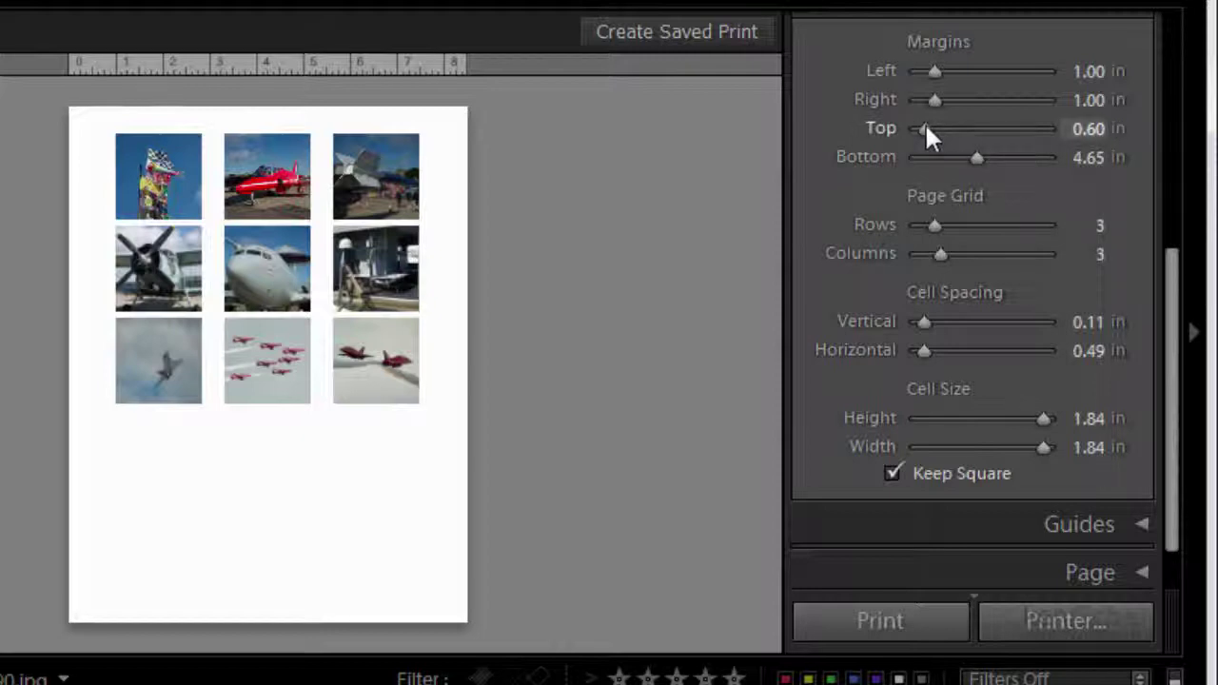
left_click_drag(927, 125, 925, 131)
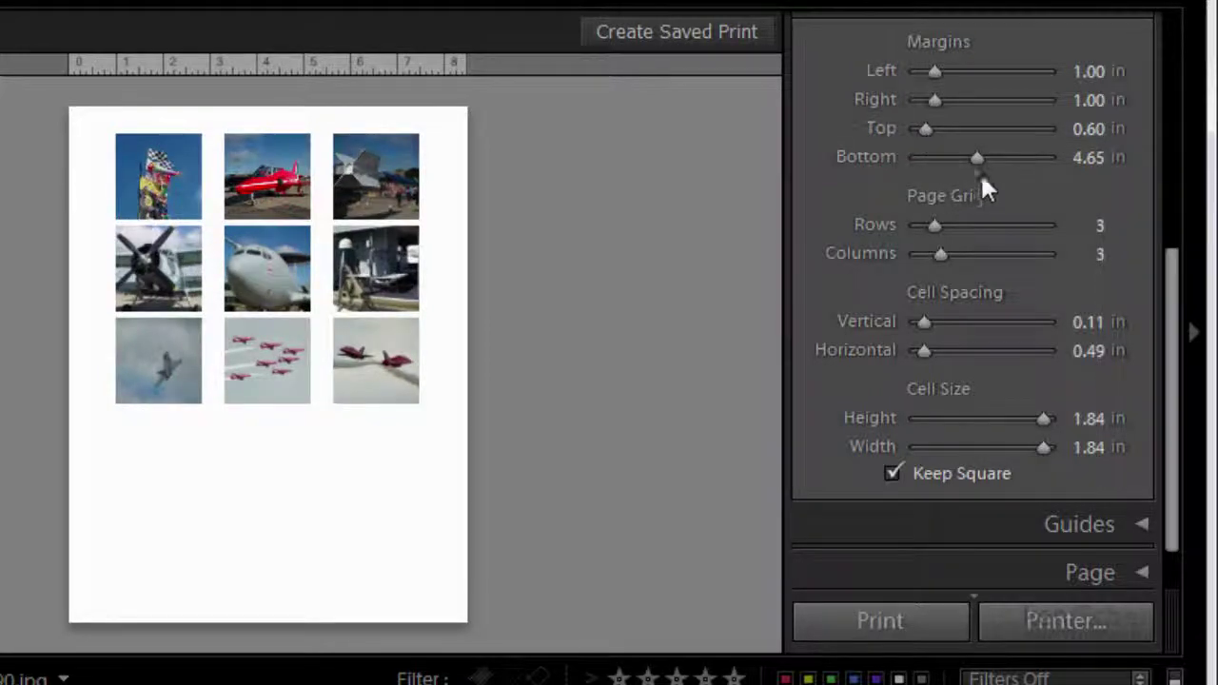
left_click_drag(979, 164, 972, 167)
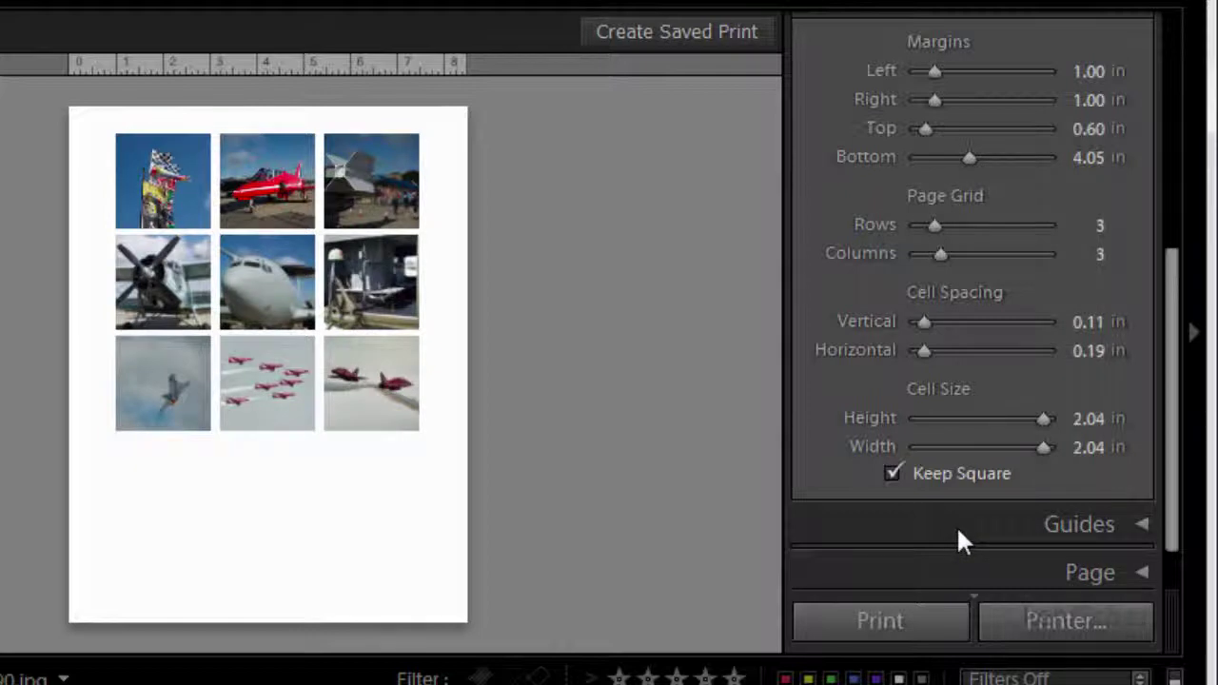
- Enable Page Background Color and set it to black
scroll(1172, 306, "down", 1)
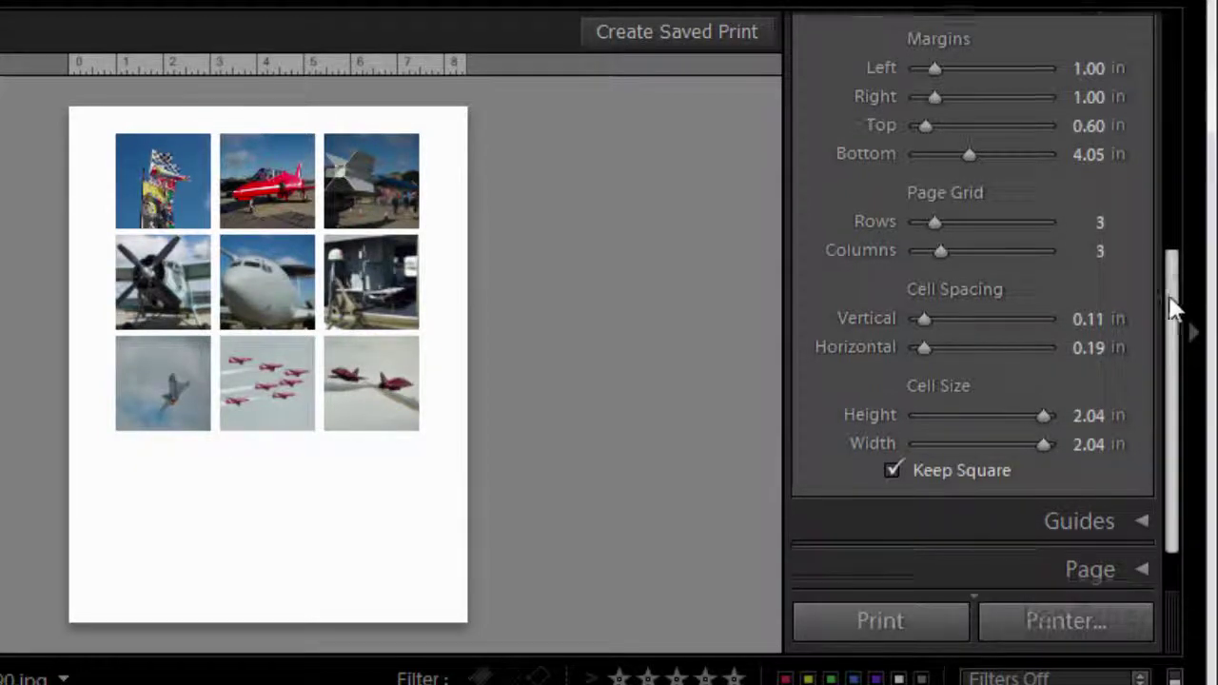
scroll(1170, 342, "down", 2)
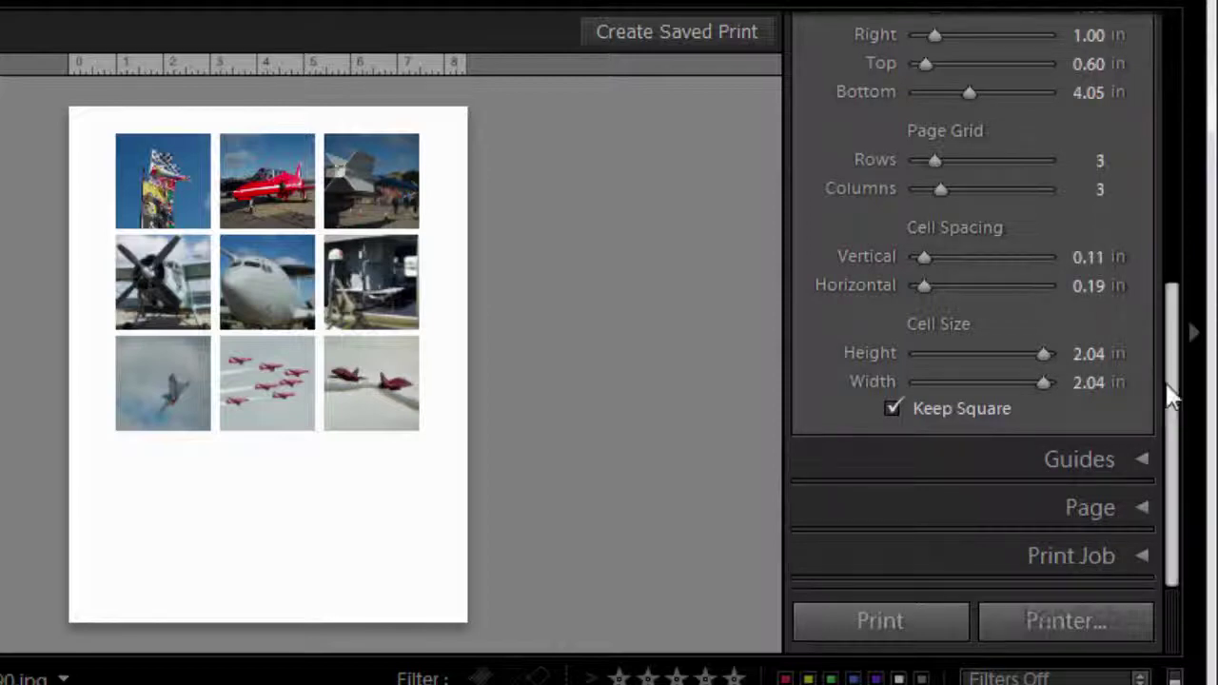
left_click(1139, 504)
left_click_drag(1172, 456, 1173, 421)
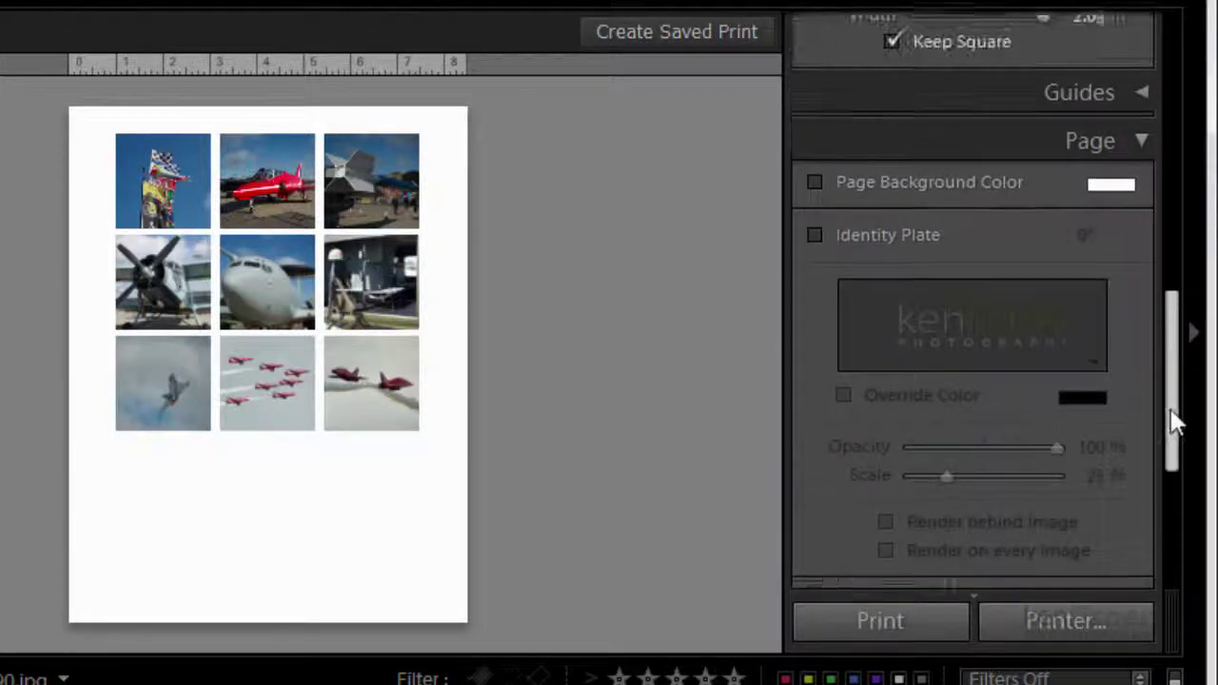
left_click(815, 186)
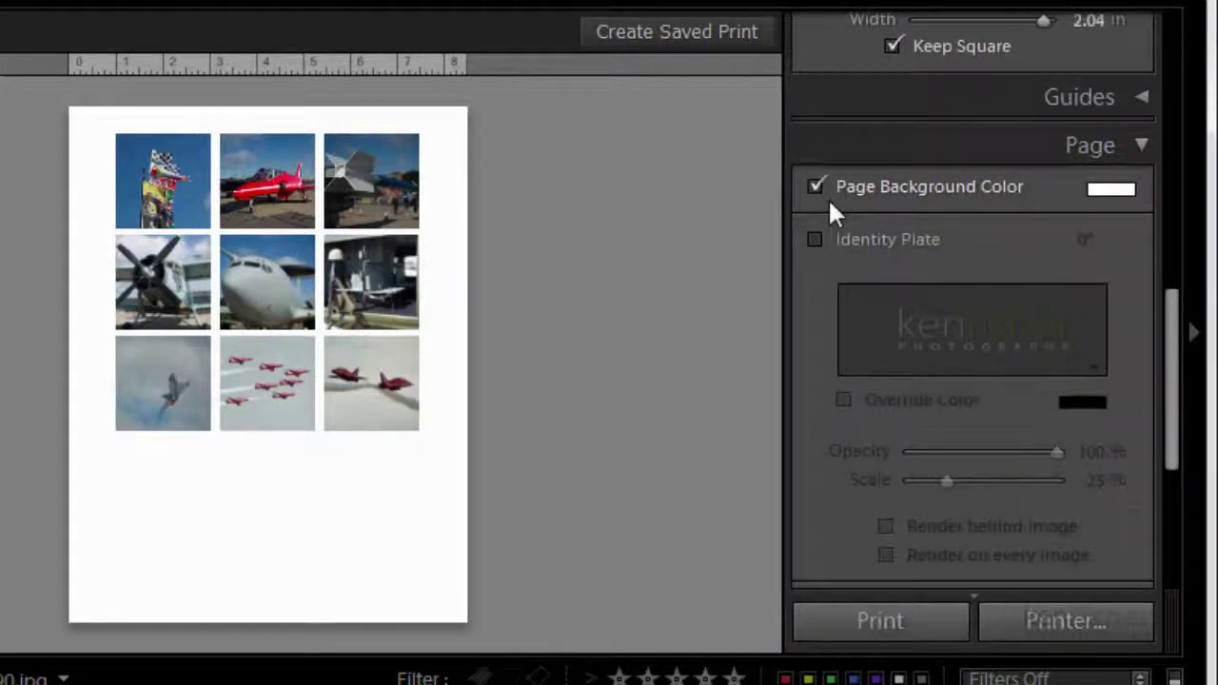
left_click(1113, 192)
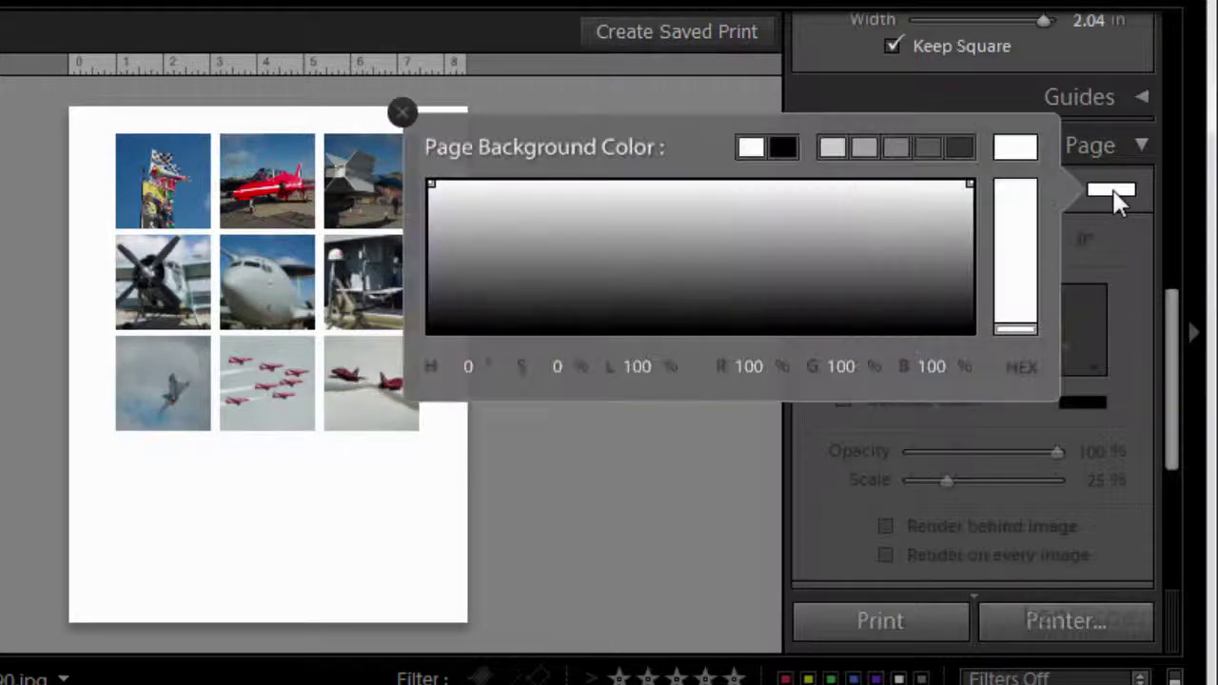
left_click(787, 145)
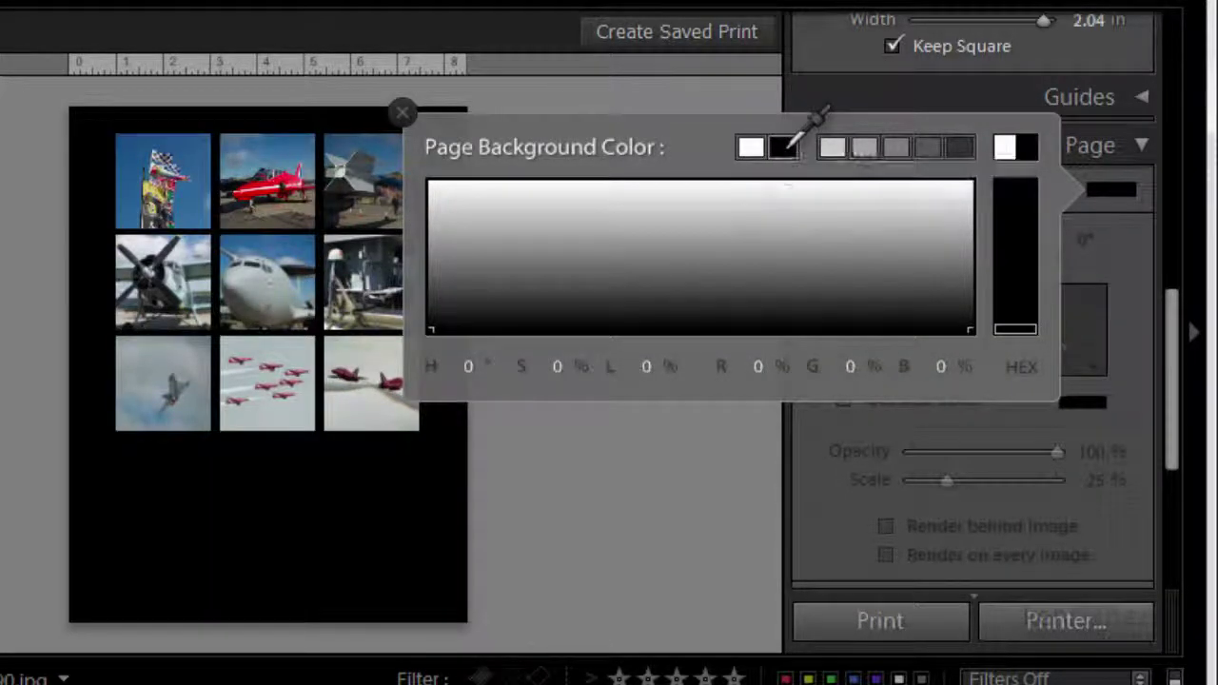
left_click(403, 112)
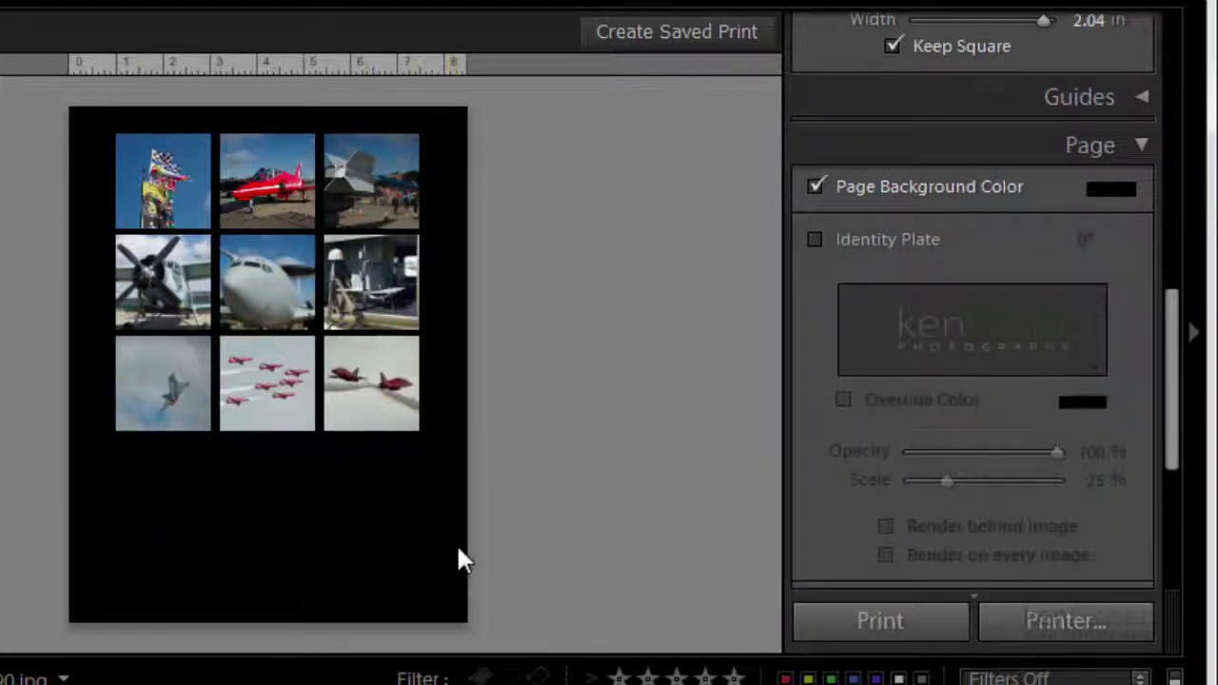
- Turn on the photographer's logo identity plate and place it below the grid at 41% scale
left_click(814, 238)
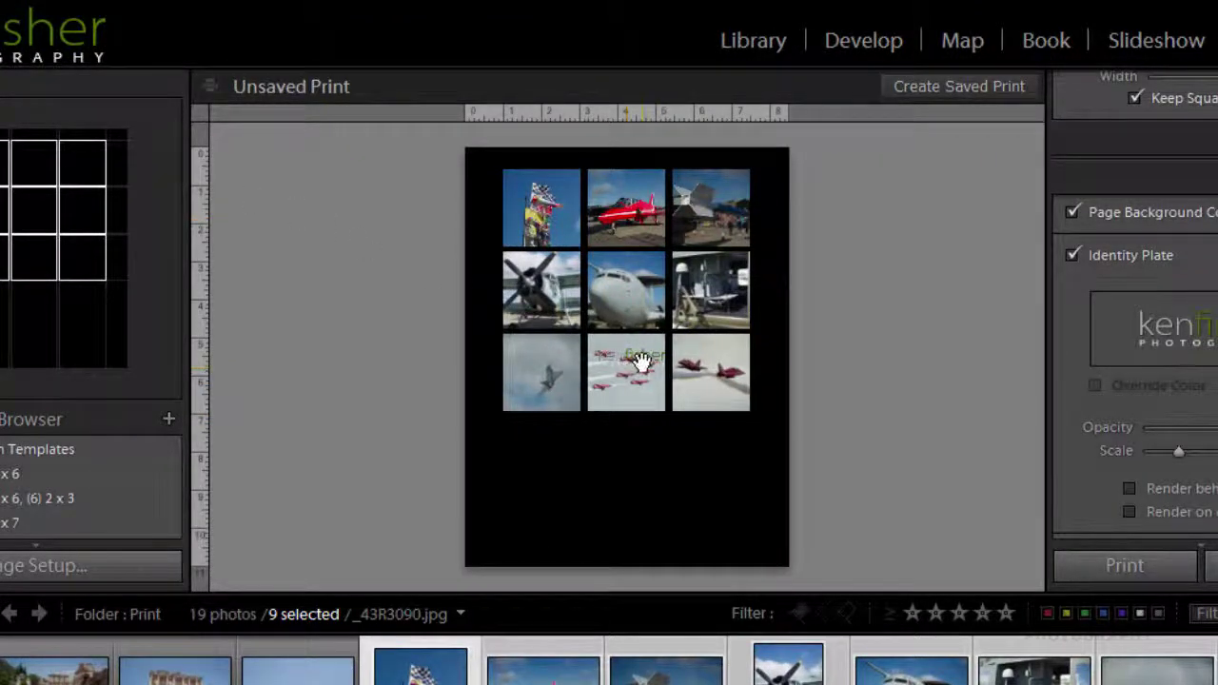
left_click_drag(641, 353, 698, 527)
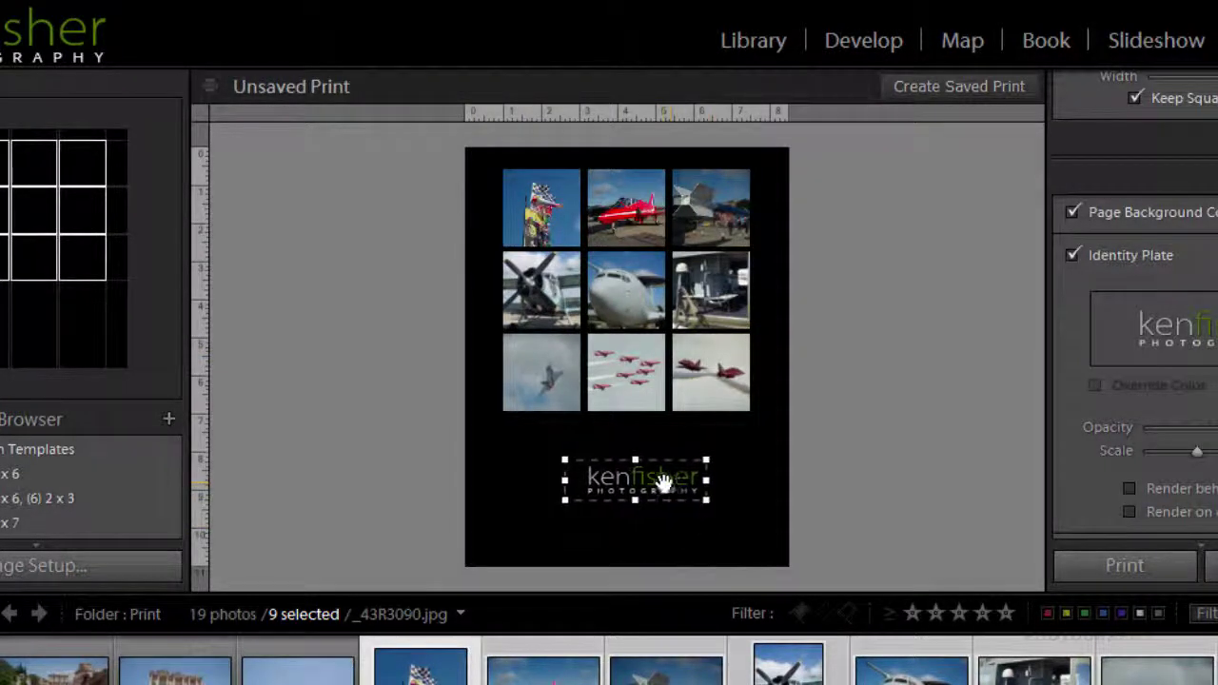
left_click(719, 539)
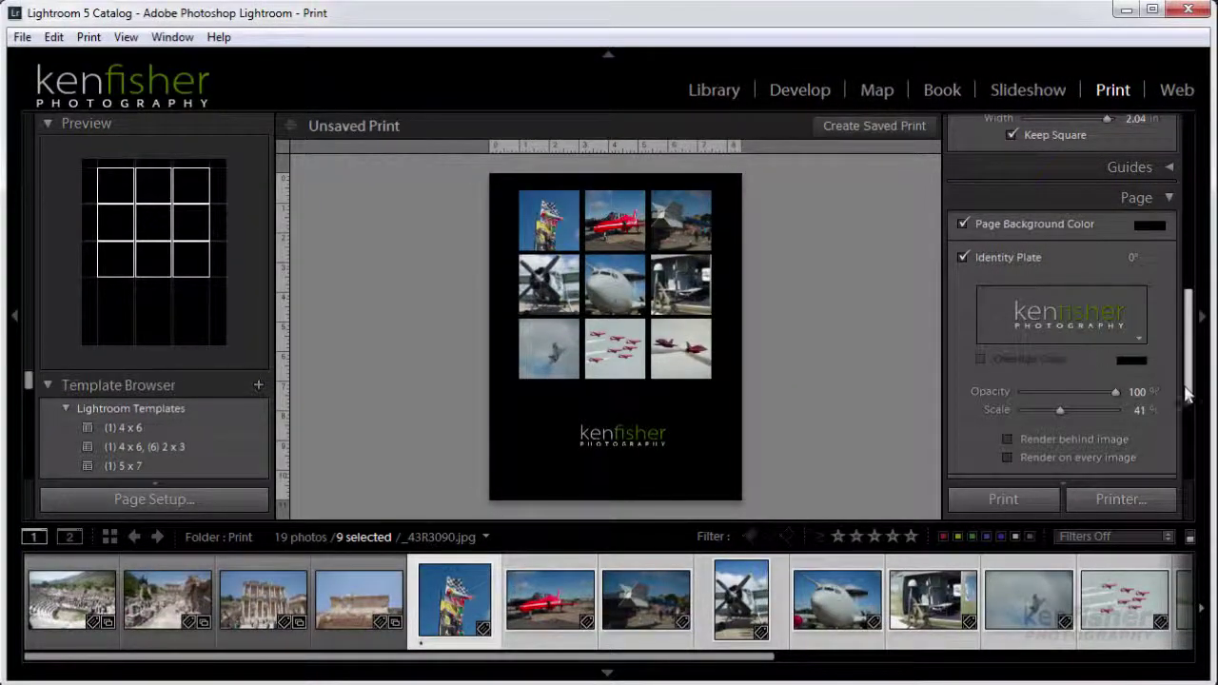
- Load the raf wadd graphic as the identity plate in the Identity Plate Editor
left_click(1139, 337)
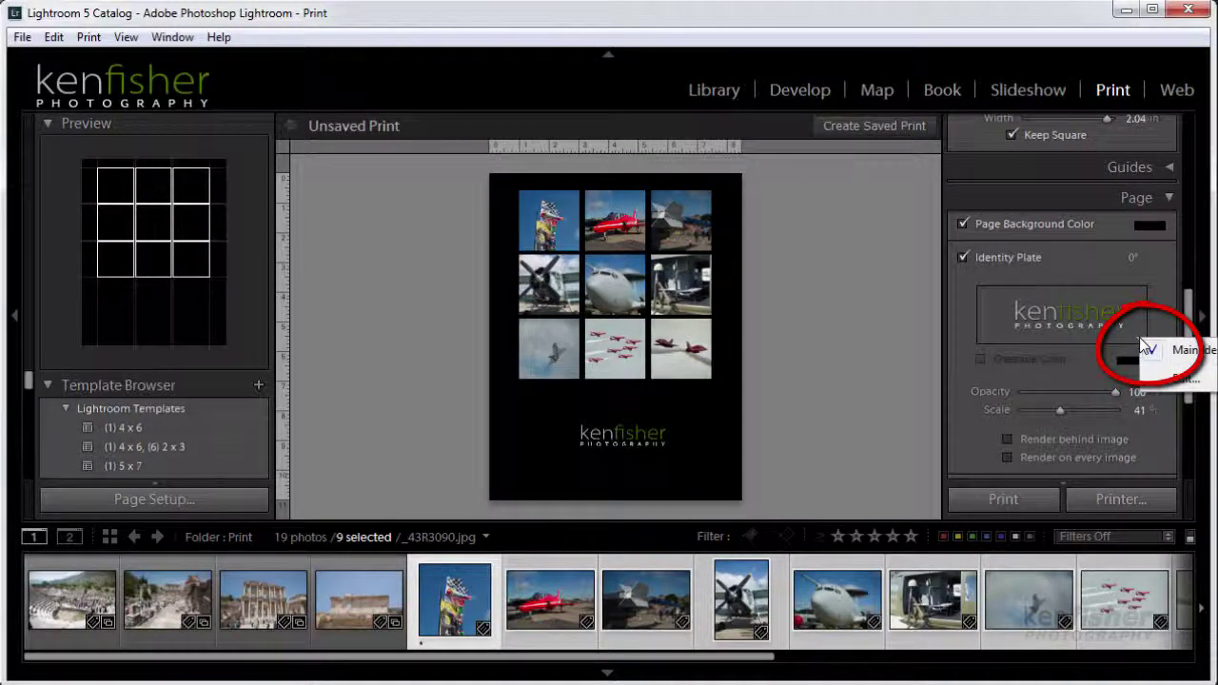
left_click(1191, 379)
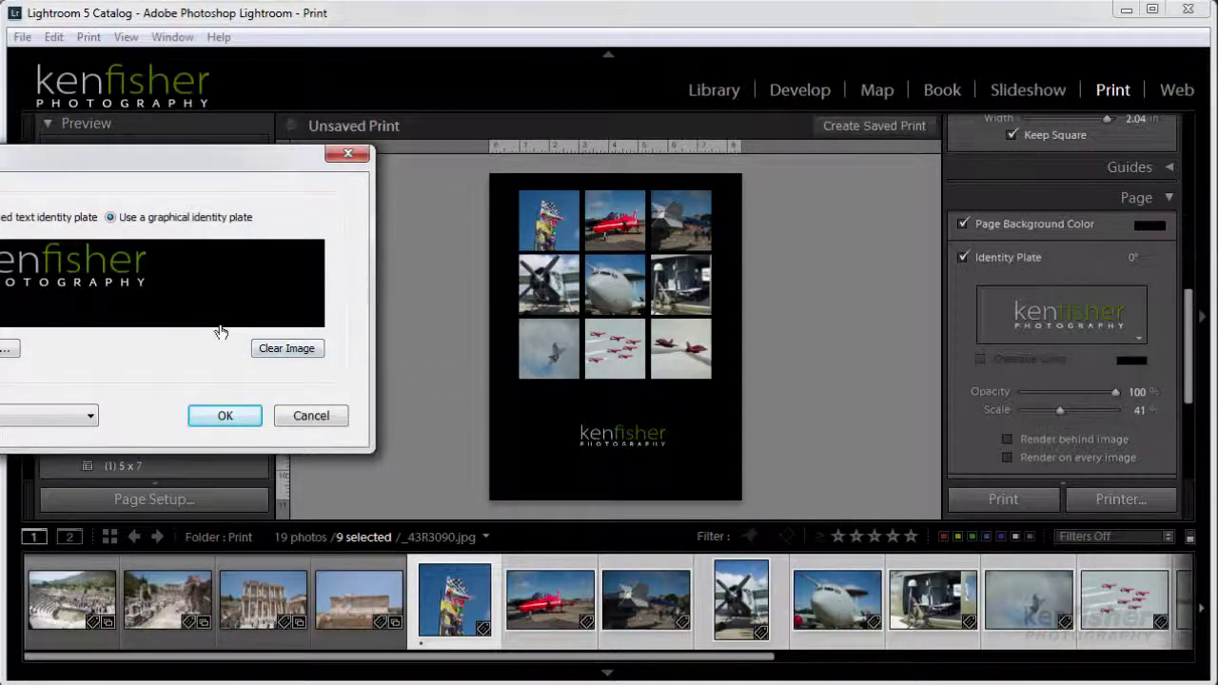
left_click_drag(70, 169, 349, 171)
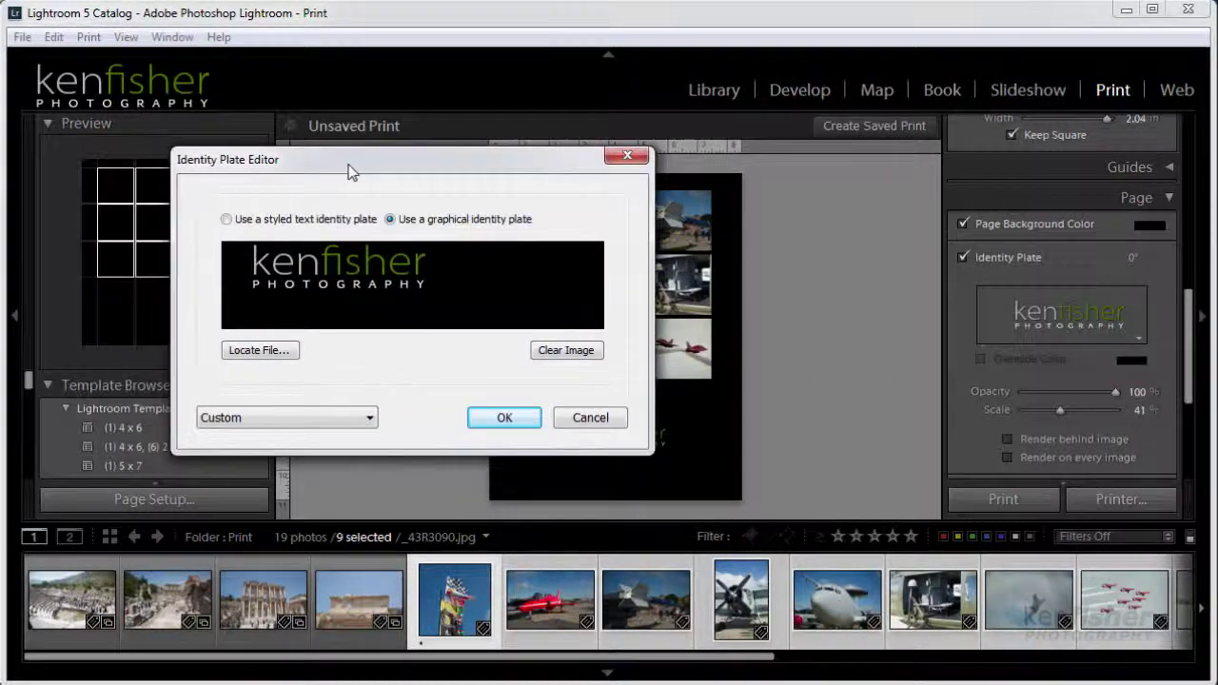
left_click(260, 351)
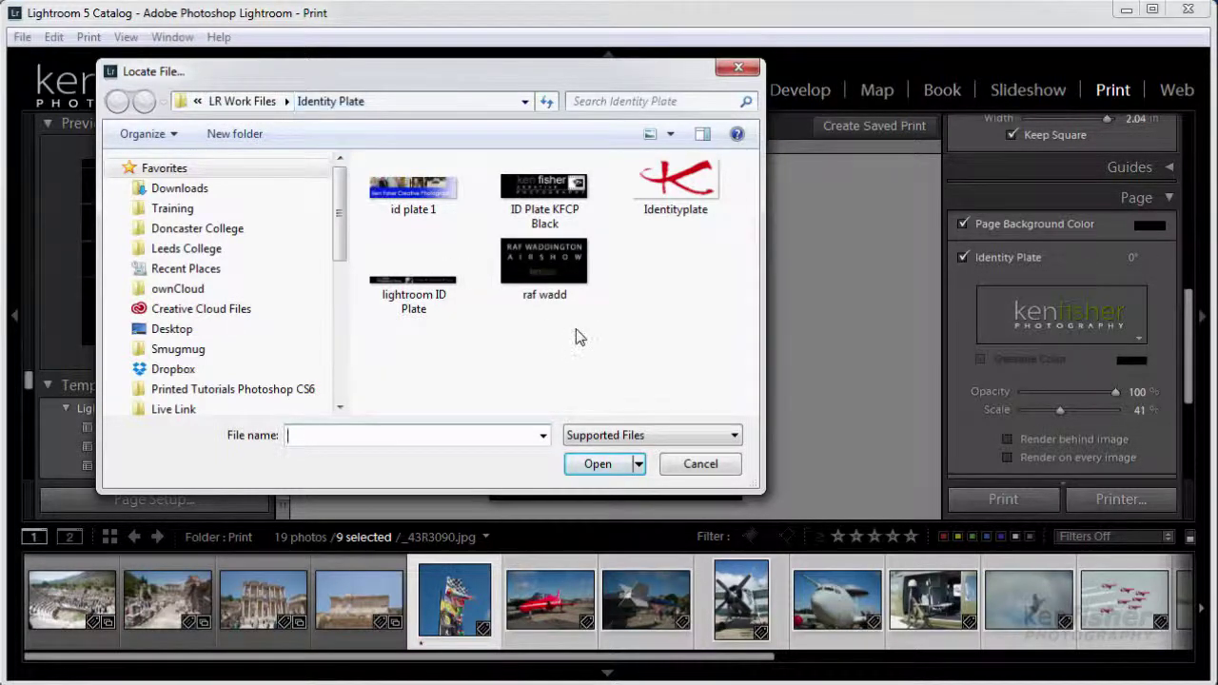
left_click(542, 269)
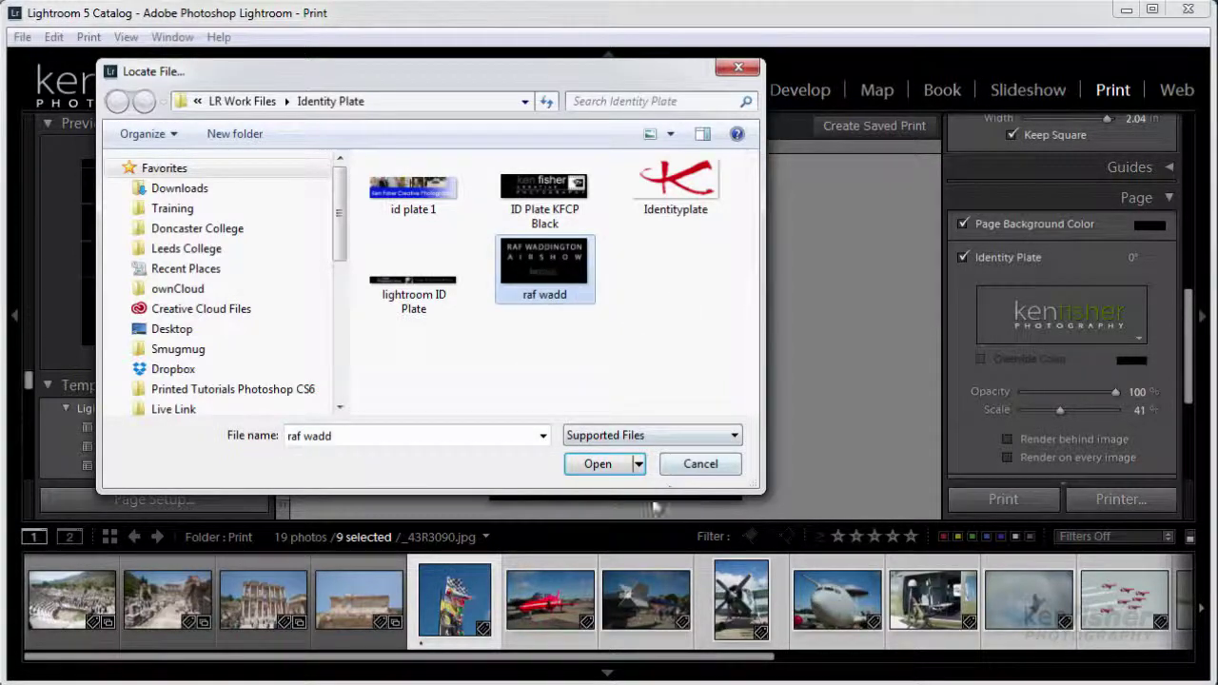
left_click(595, 466)
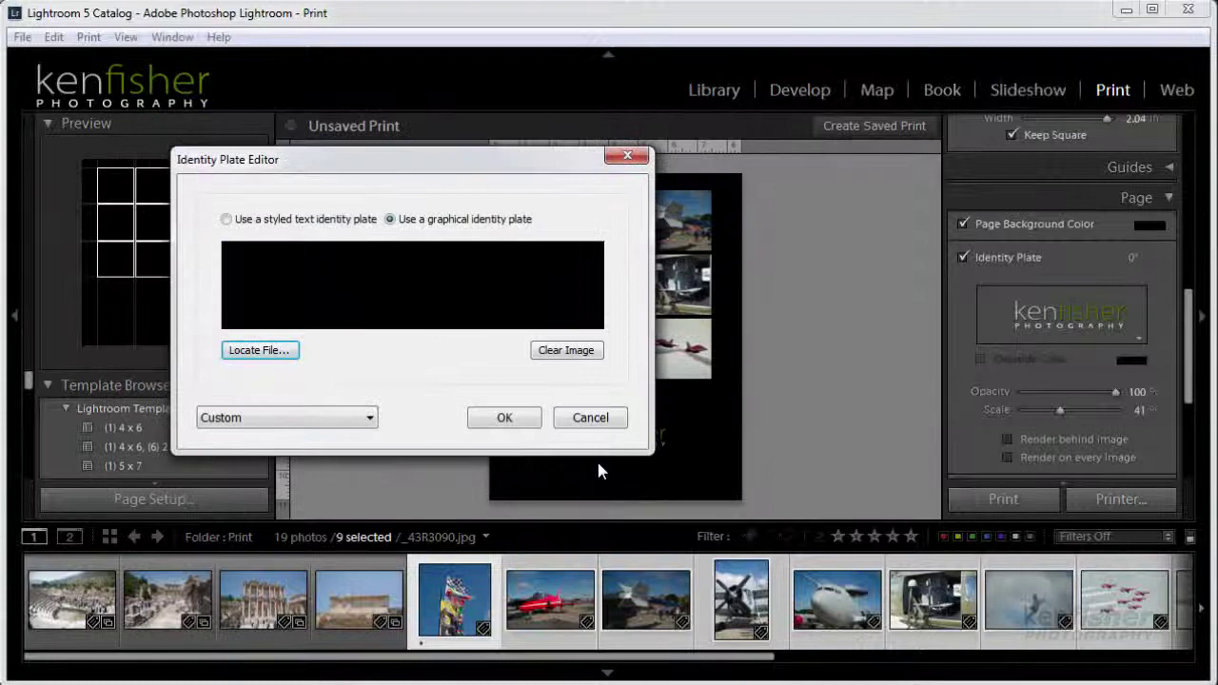
- Apply the airshow plate, then enlarge and centre it in the black space beneath the grid
left_click(505, 416)
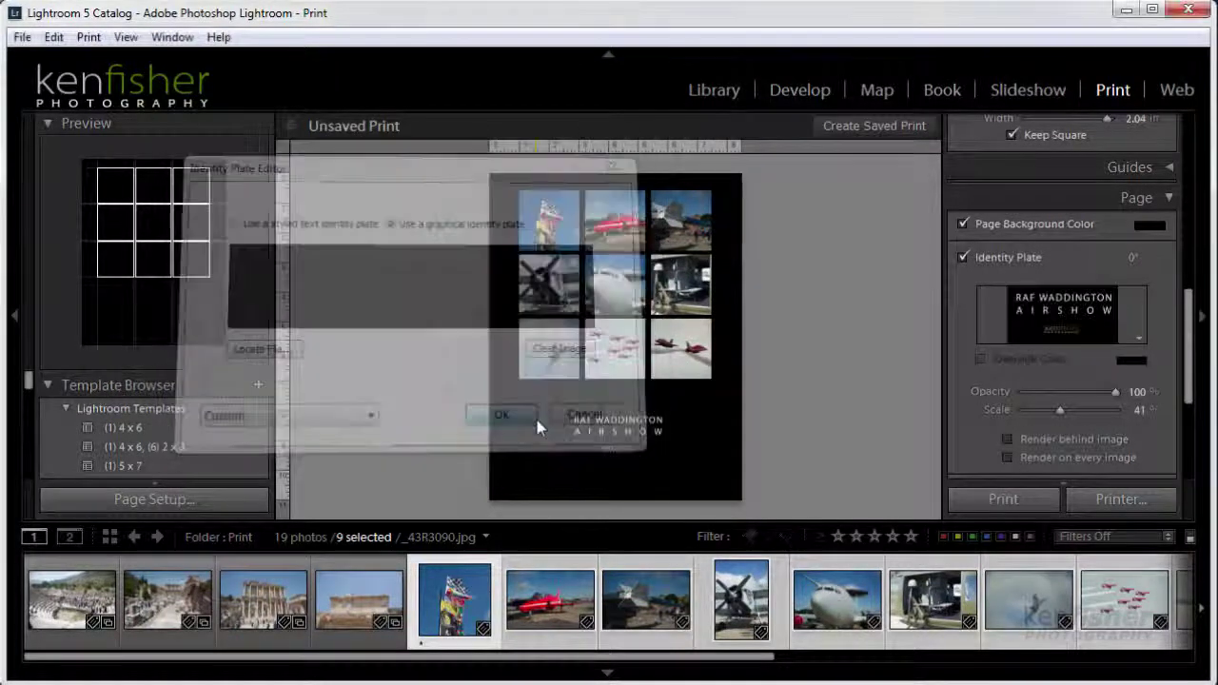
left_click_drag(619, 435, 590, 426)
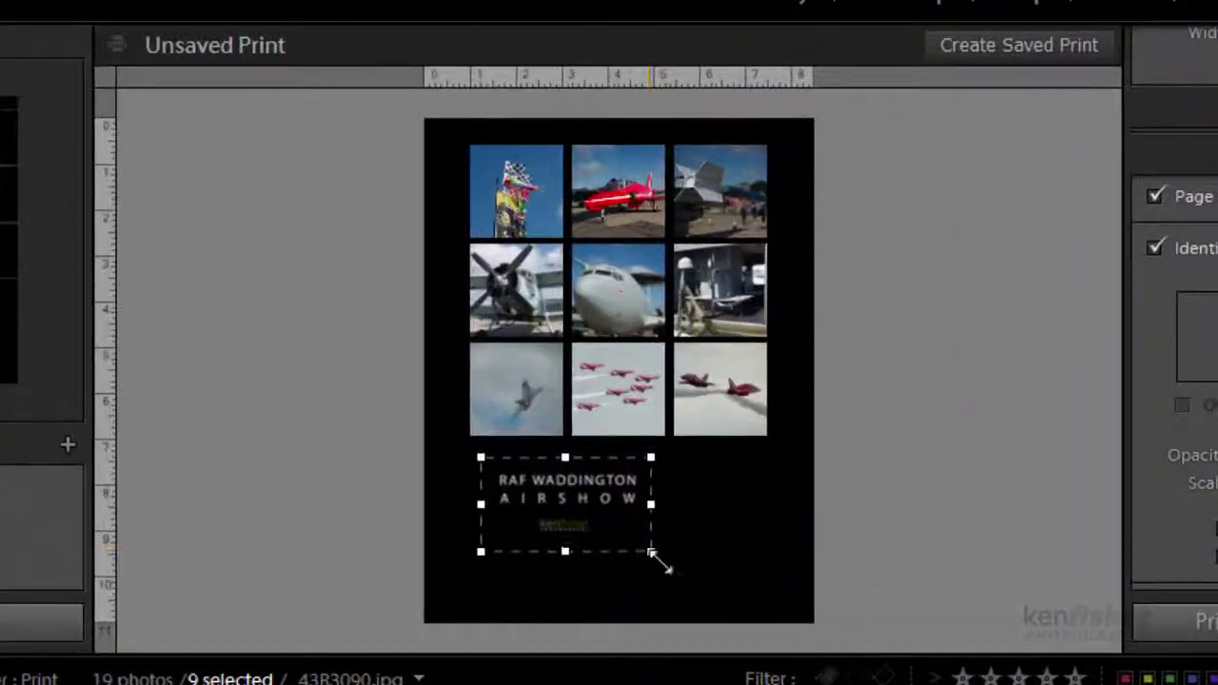
left_click_drag(653, 556, 769, 613)
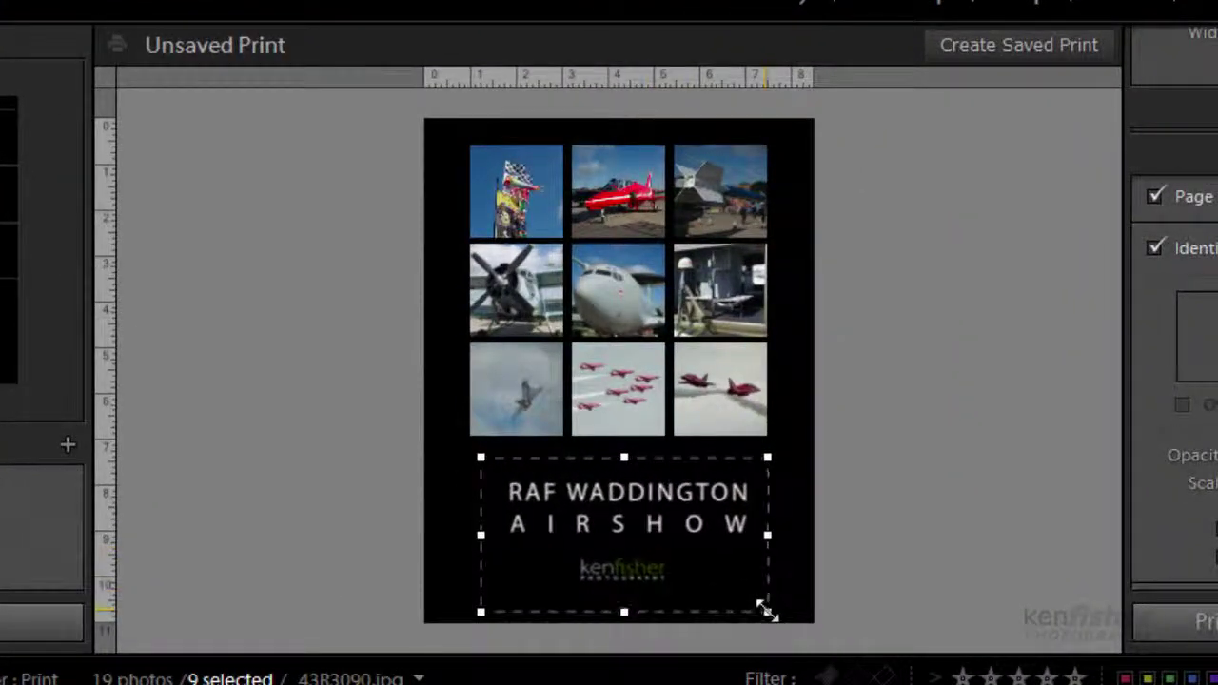
left_click_drag(472, 451, 464, 451)
left_click_drag(612, 511, 615, 518)
left_click(823, 575)
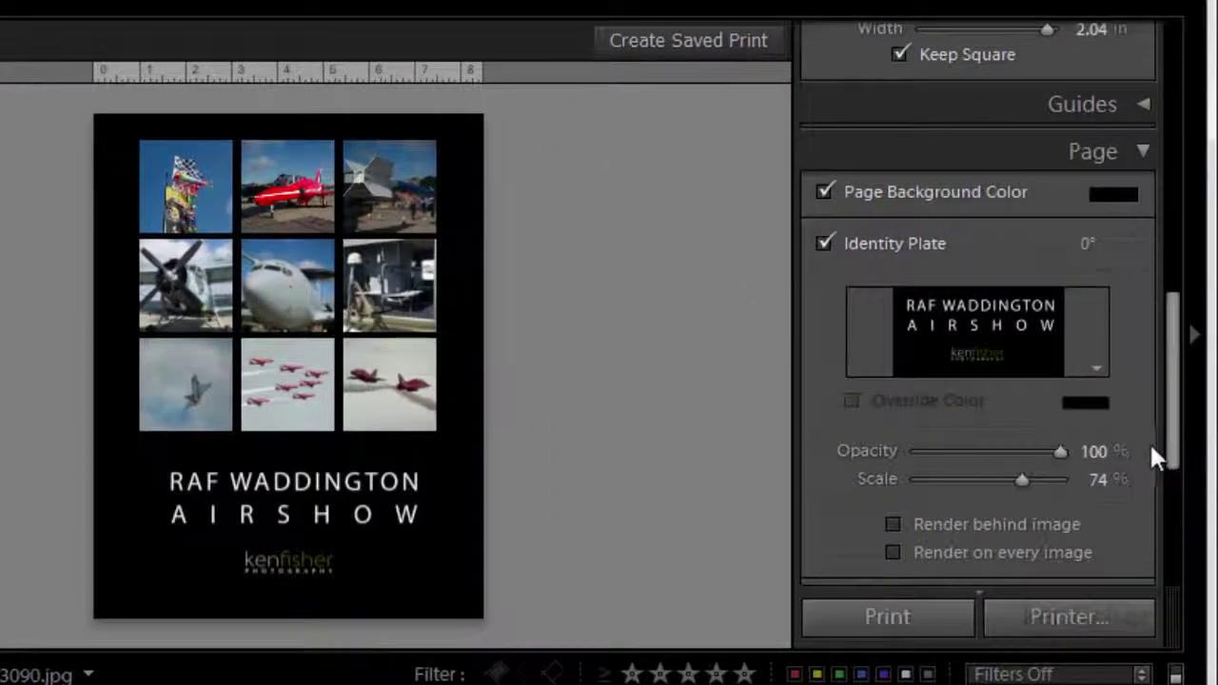
- Give each photo a white stroke border 0.4 pt wide
mouse_move(1173, 462)
left_mouse_down()
mouse_move(1174, 180)
mouse_move(1174, 217)
mouse_move(1176, 183)
mouse_move(1177, 204)
left_mouse_up()
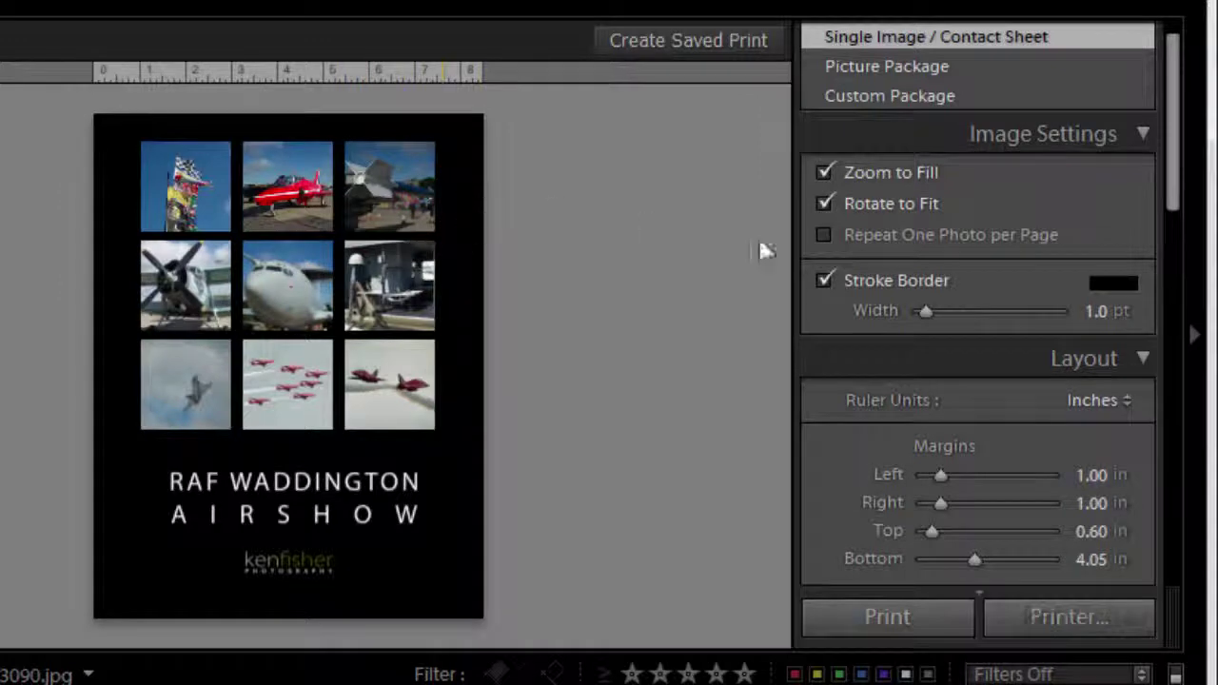
left_click(1114, 280)
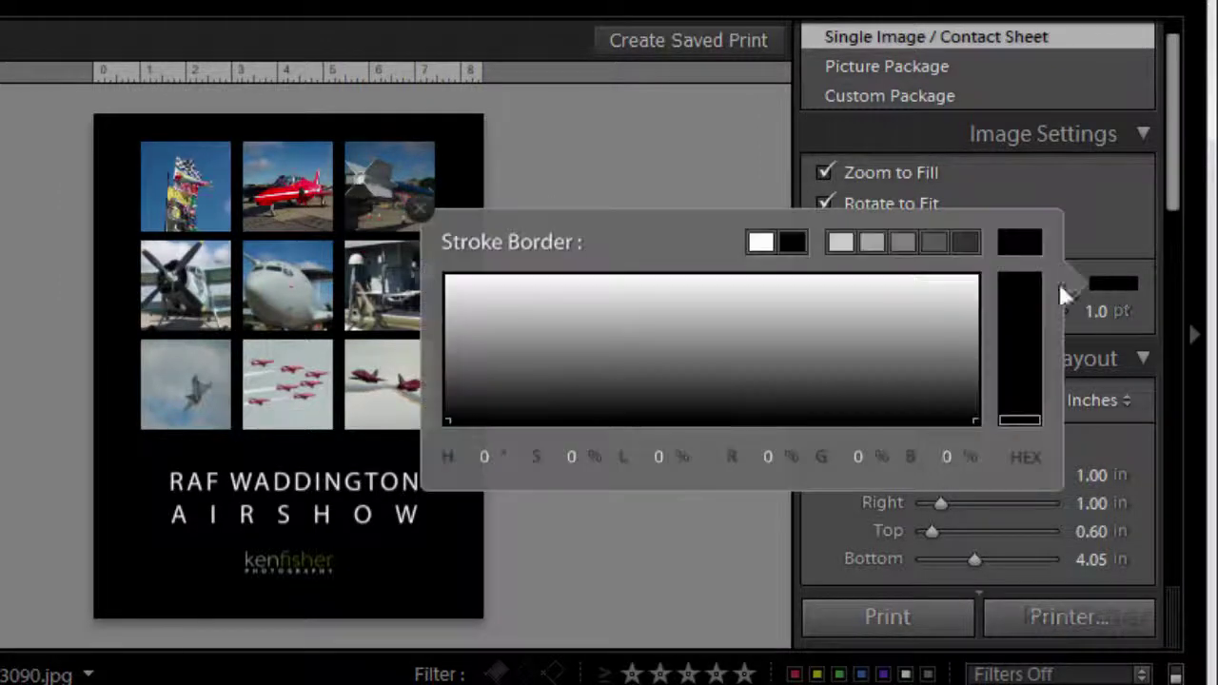
left_click(762, 241)
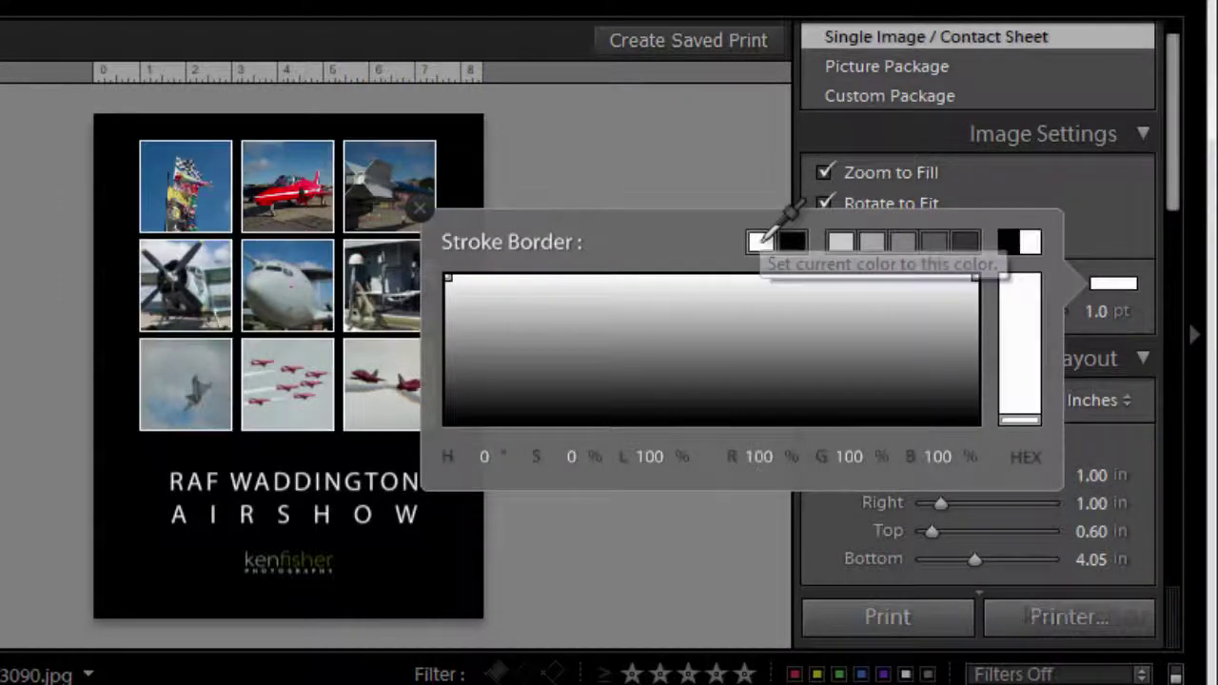
left_click(421, 209)
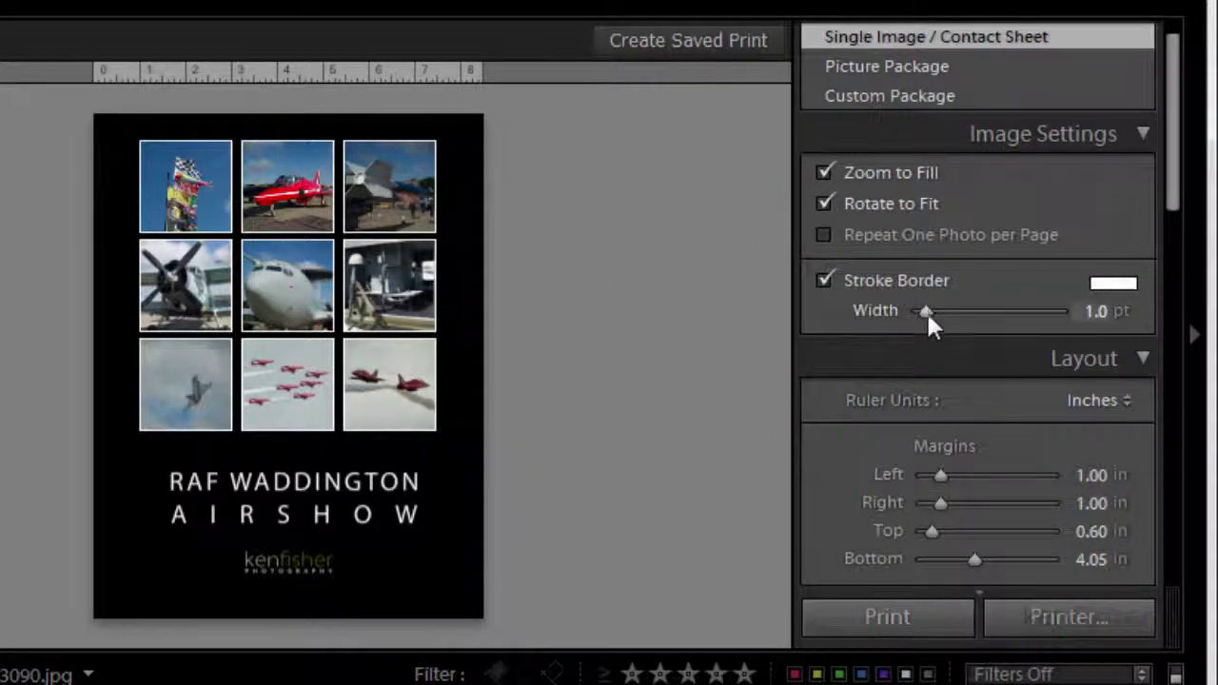
mouse_move(927, 313)
left_mouse_down()
mouse_move(1000, 313)
mouse_move(925, 334)
left_mouse_up()
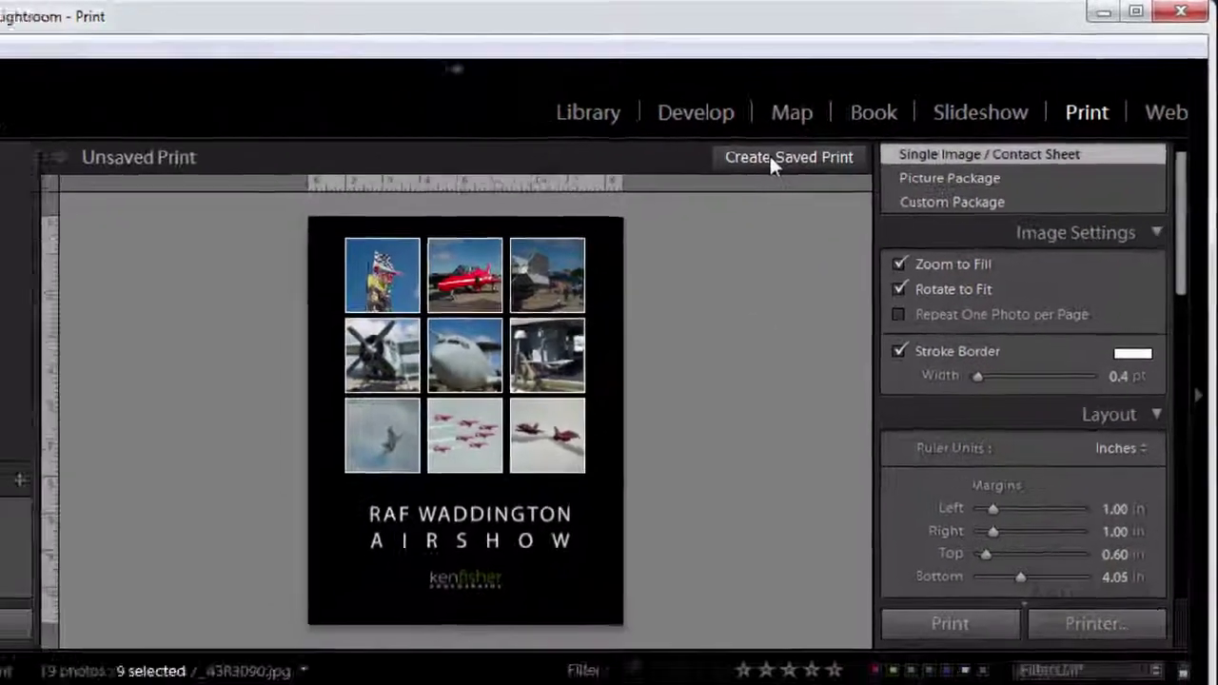
- Create a saved print called 'Waddington' from the 3×3 airshow poster layout
left_click(773, 158)
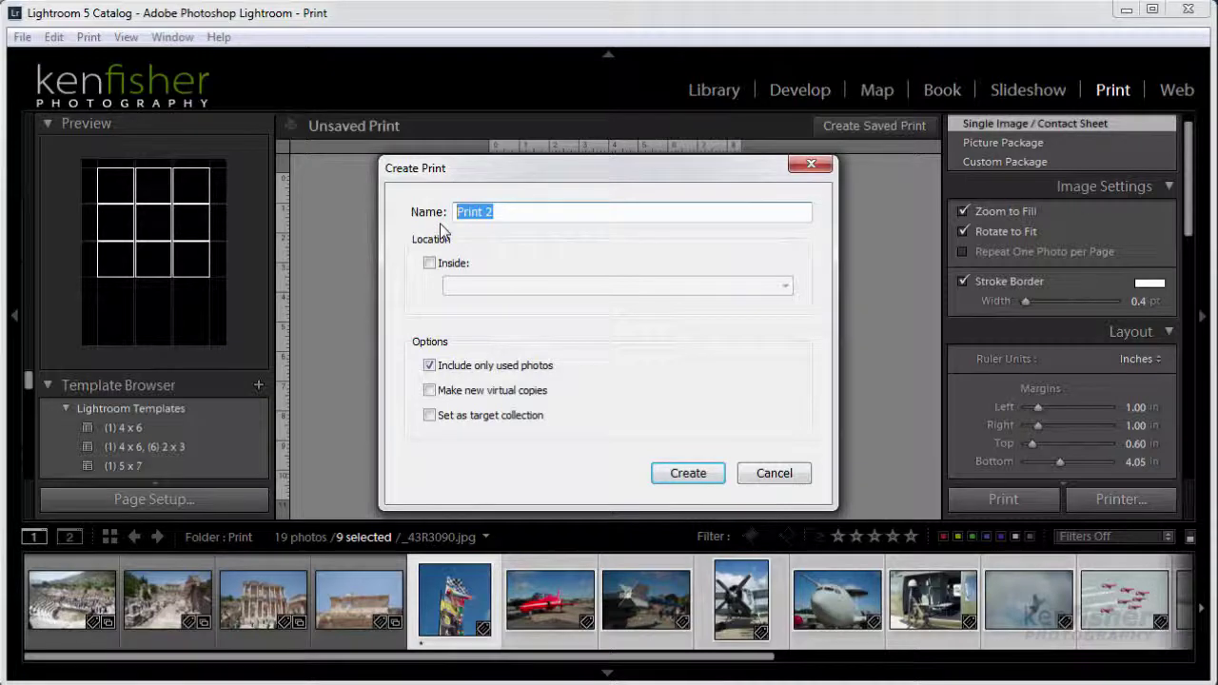
type("W")
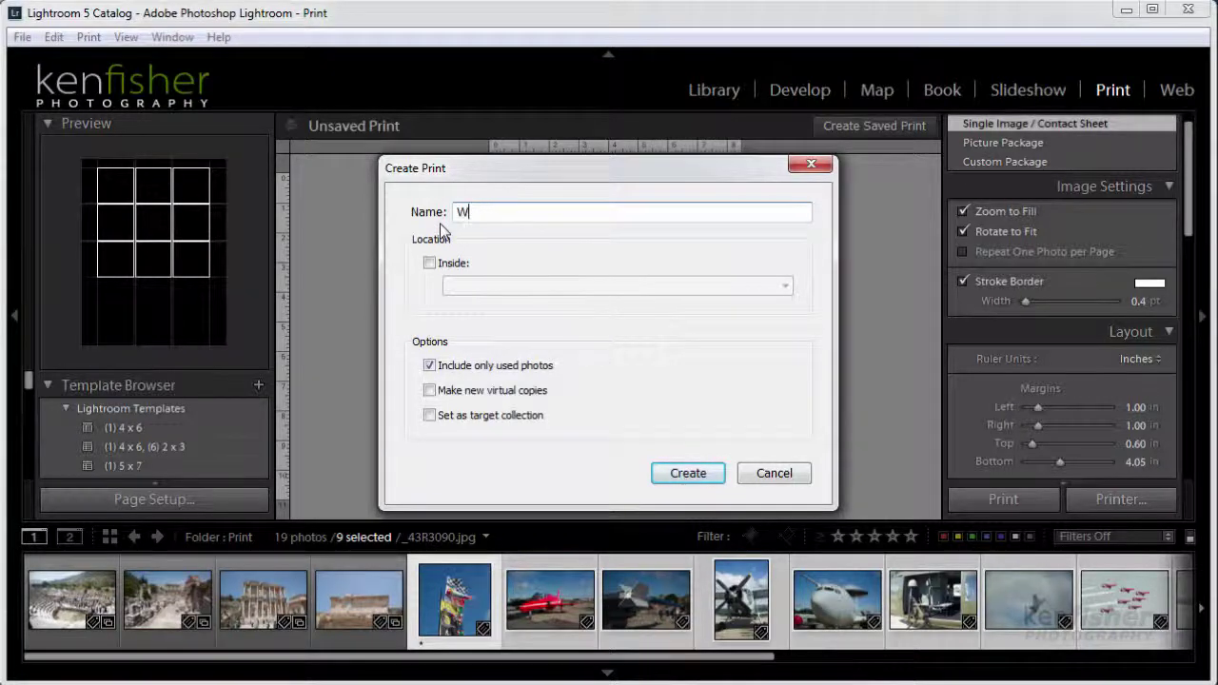
type("addington")
left_click(687, 473)
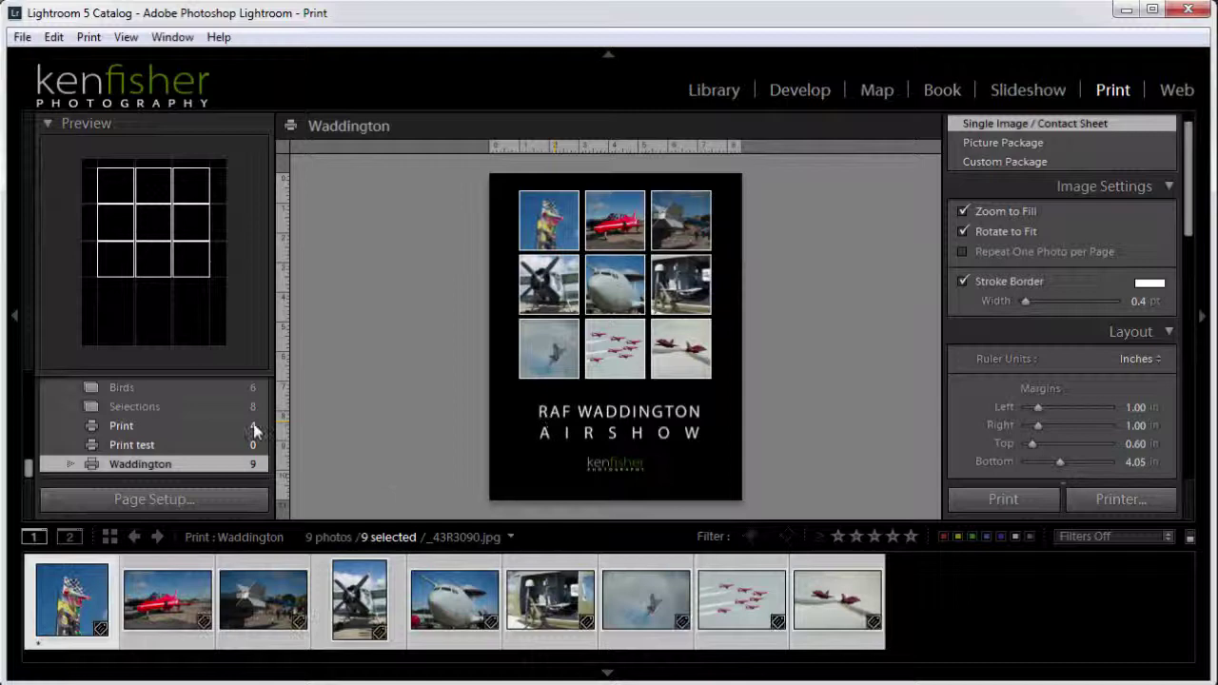
mouse_move(27, 467)
left_mouse_down()
mouse_move(27, 390)
mouse_move(26, 462)
left_mouse_up()
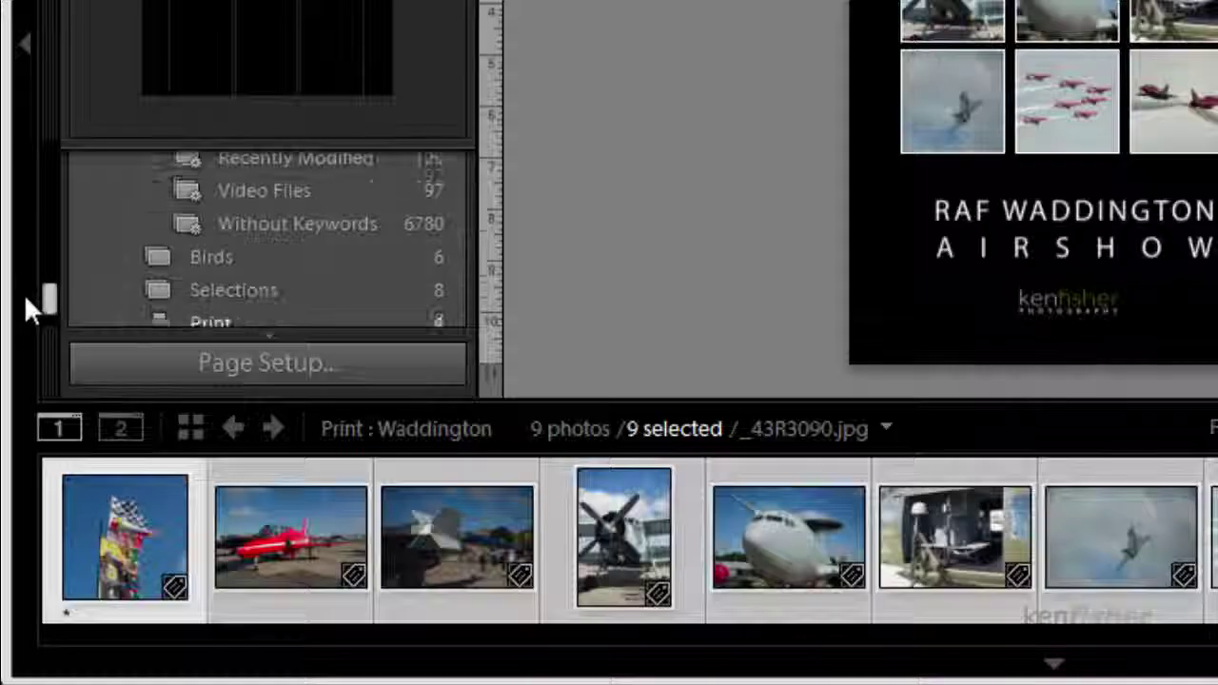
left_click_drag(24, 295, 21, 307)
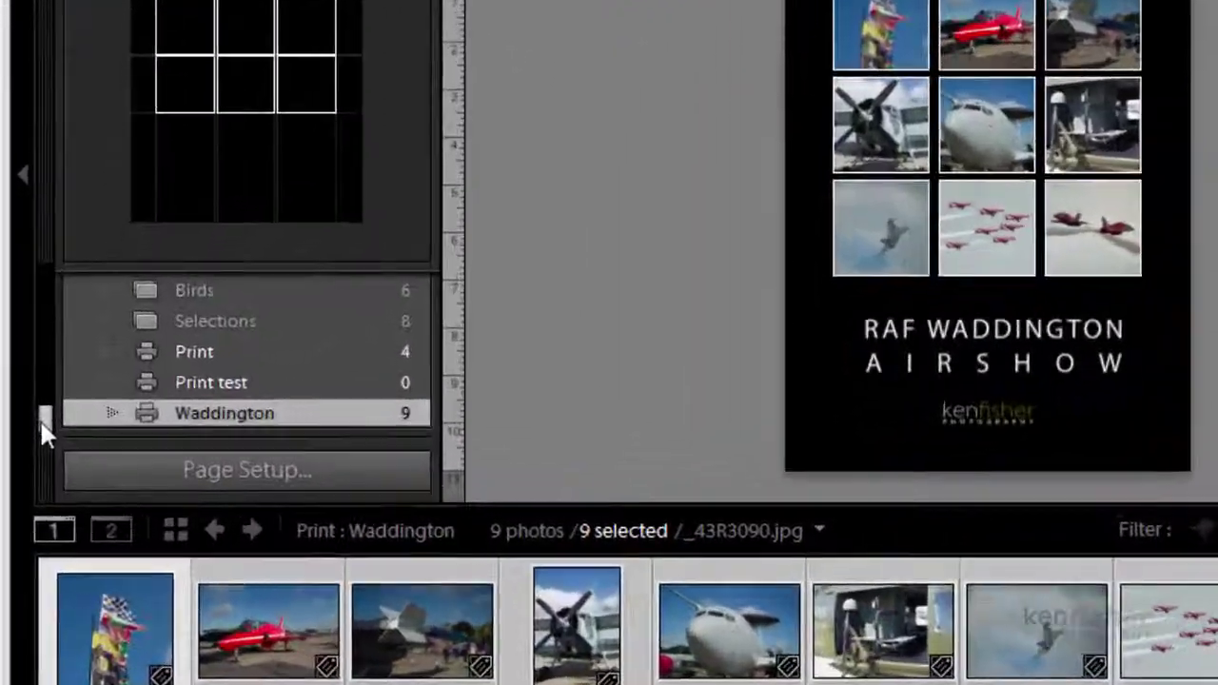
left_click_drag(41, 425, 32, 251)
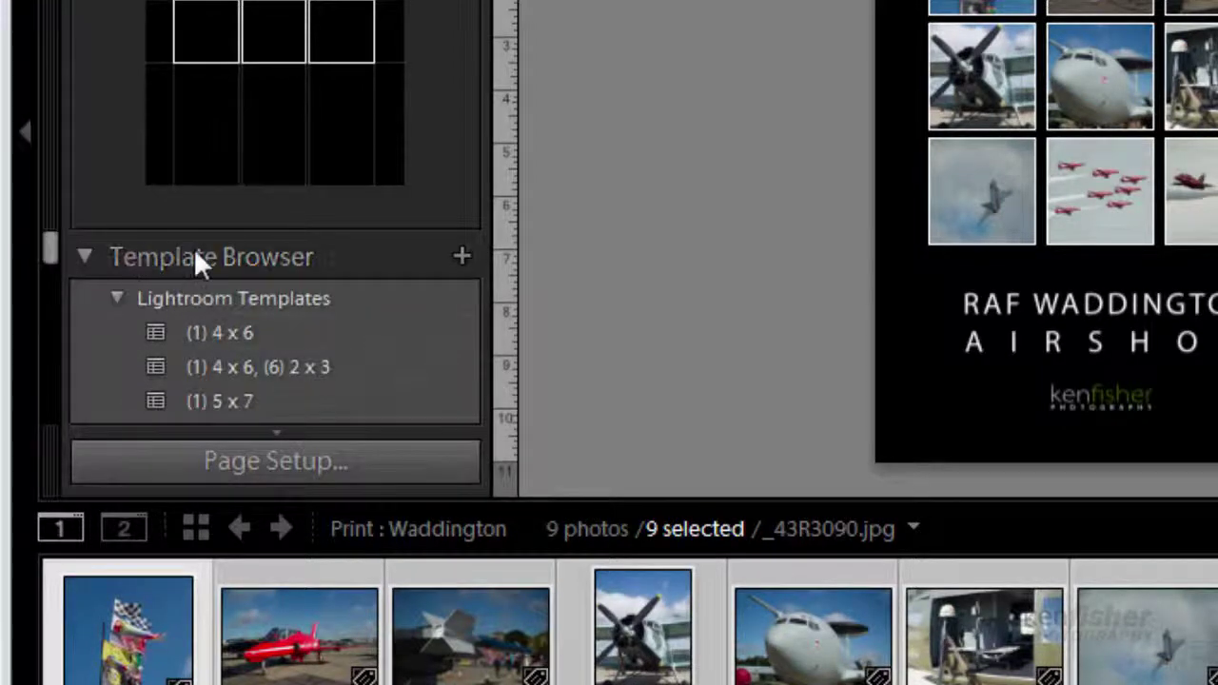
- Add a 'Waddington' template under User Templates, correcting a missing 'd' in the name
left_click(462, 253)
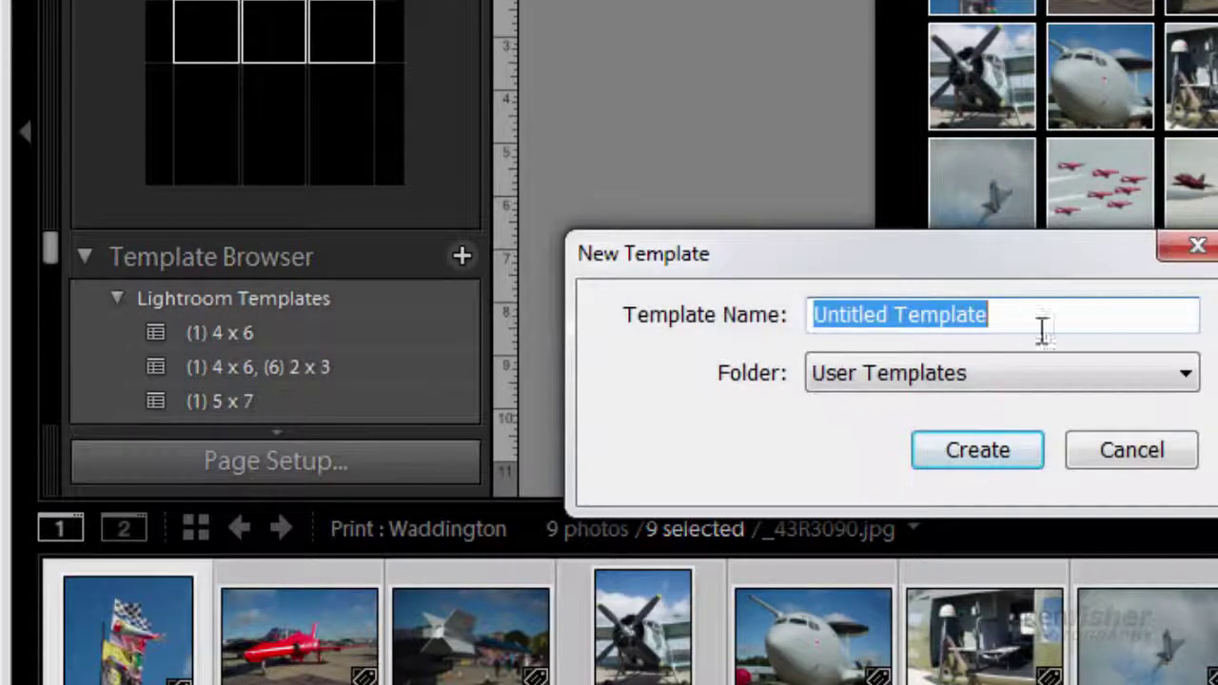
left_click_drag(1035, 315, 752, 309)
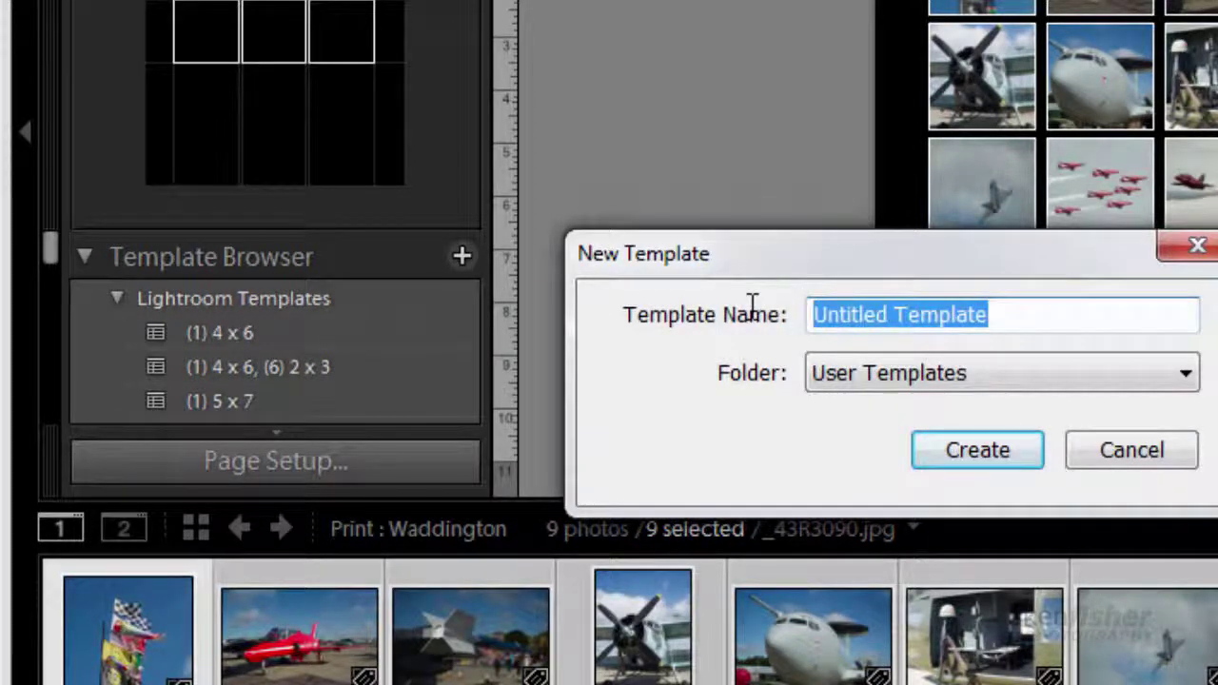
type("Wa")
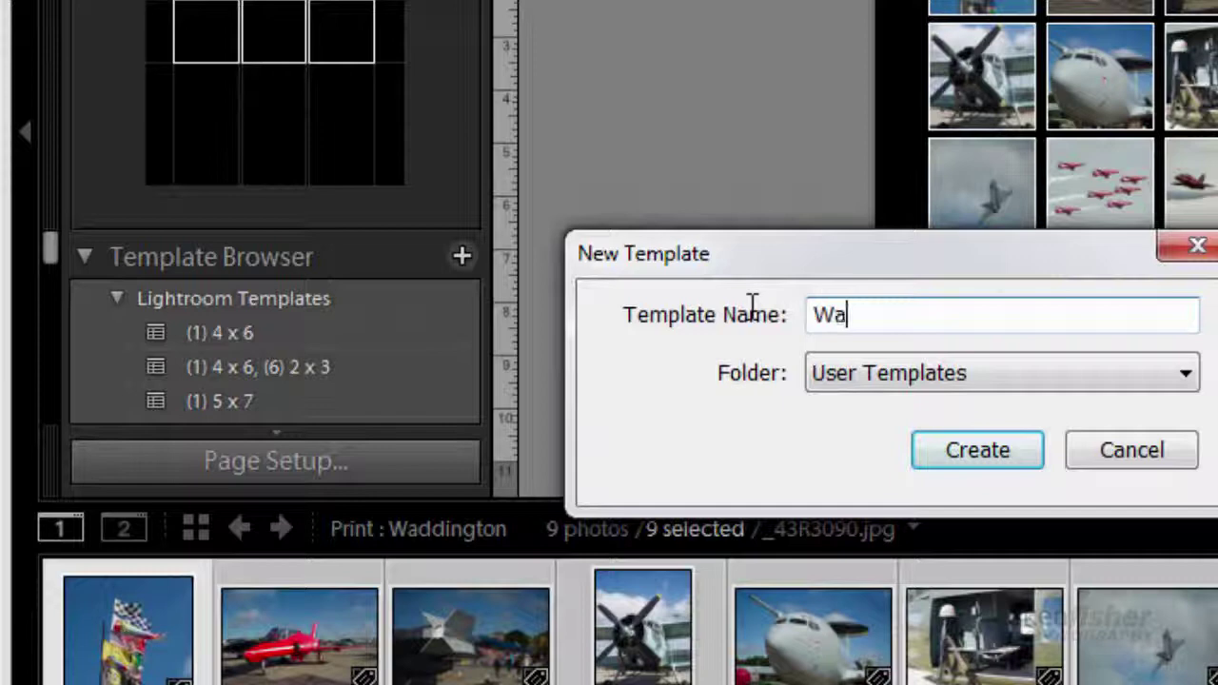
type("ddingto")
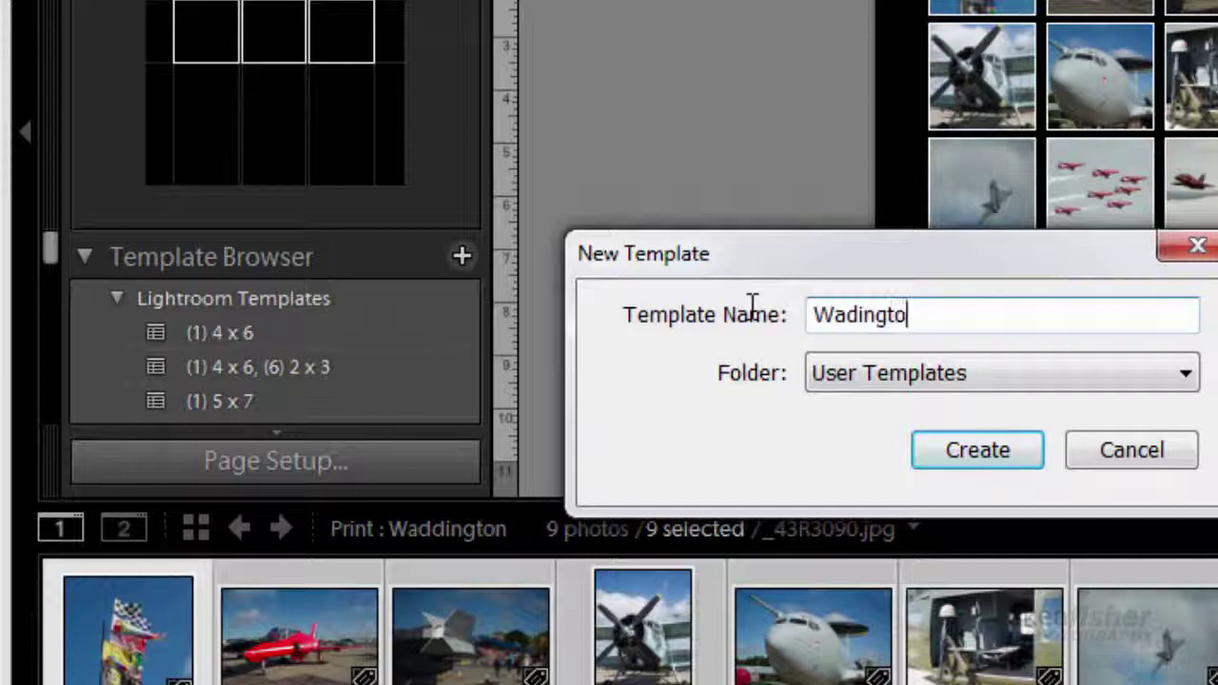
type("n")
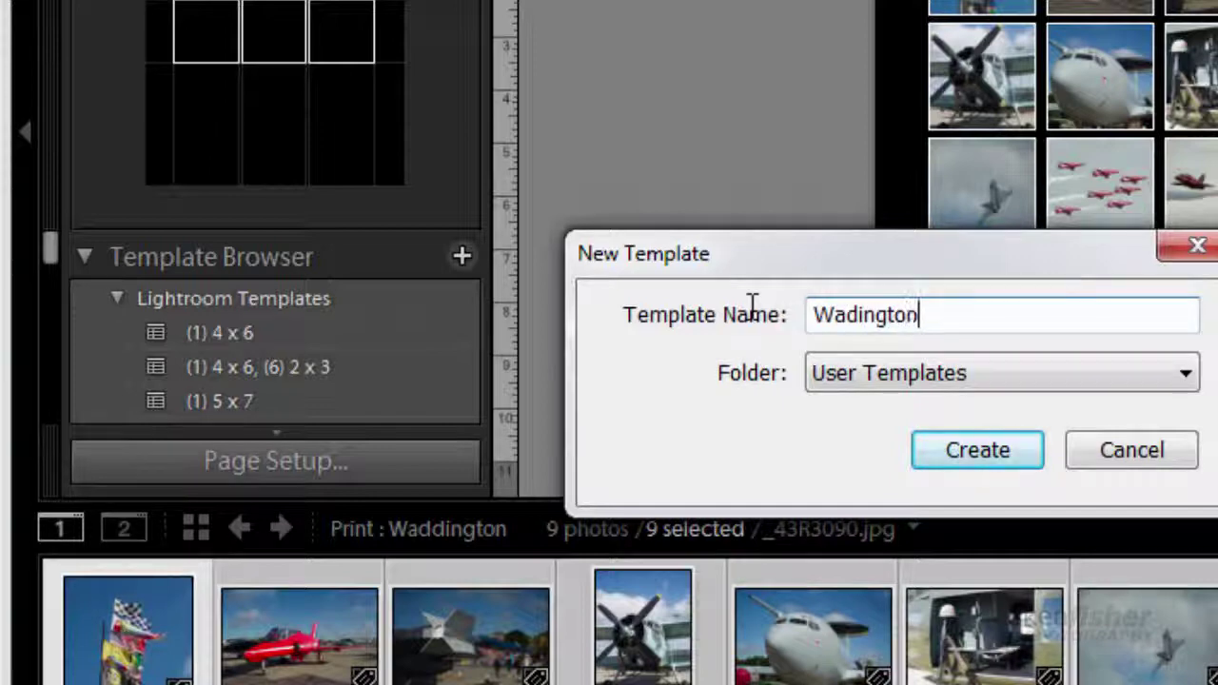
left_click(859, 314)
type("d")
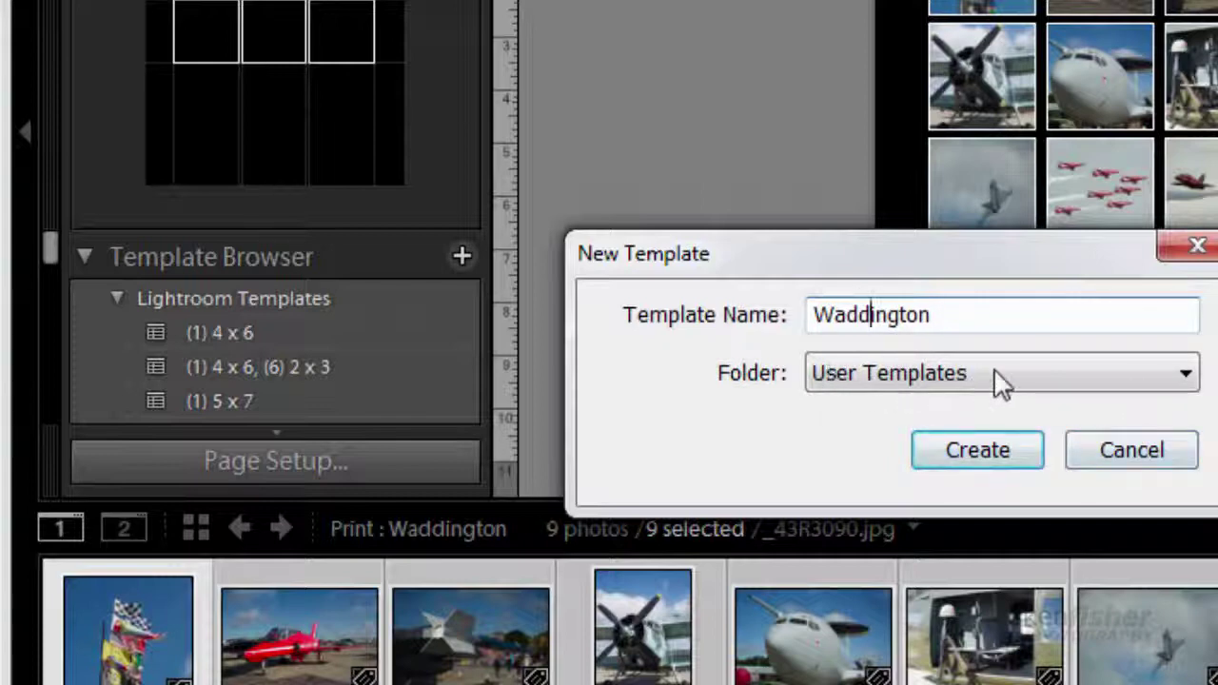
left_click(990, 456)
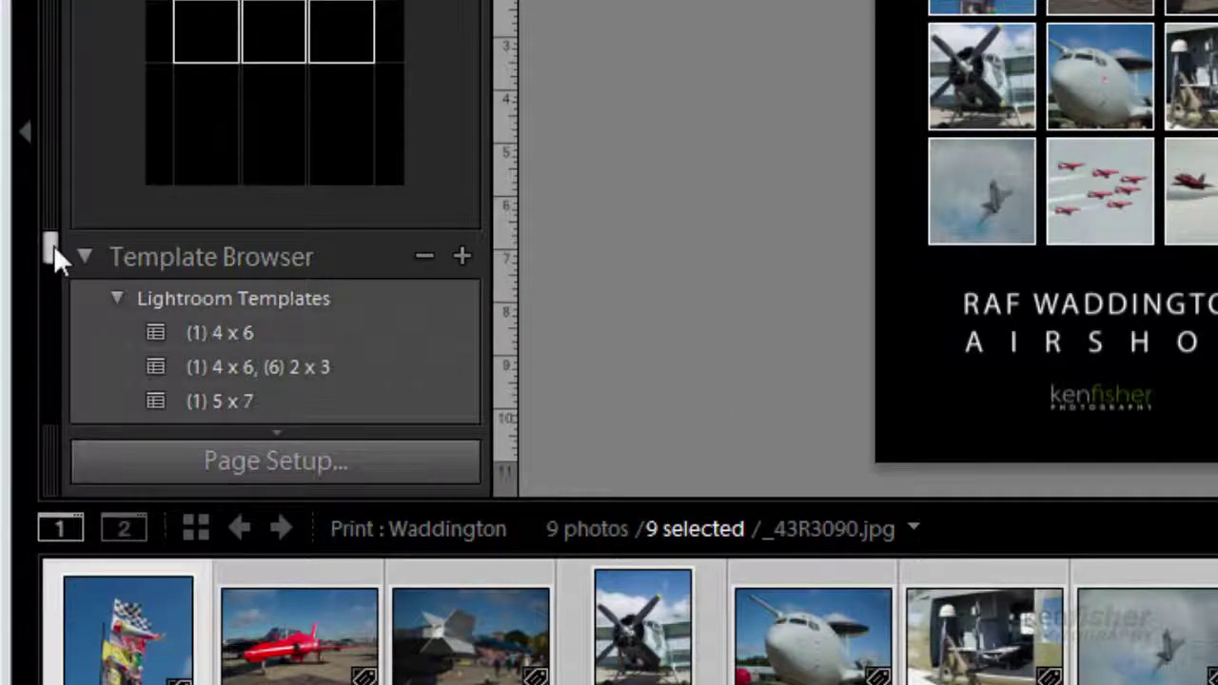
left_click_drag(54, 248, 43, 366)
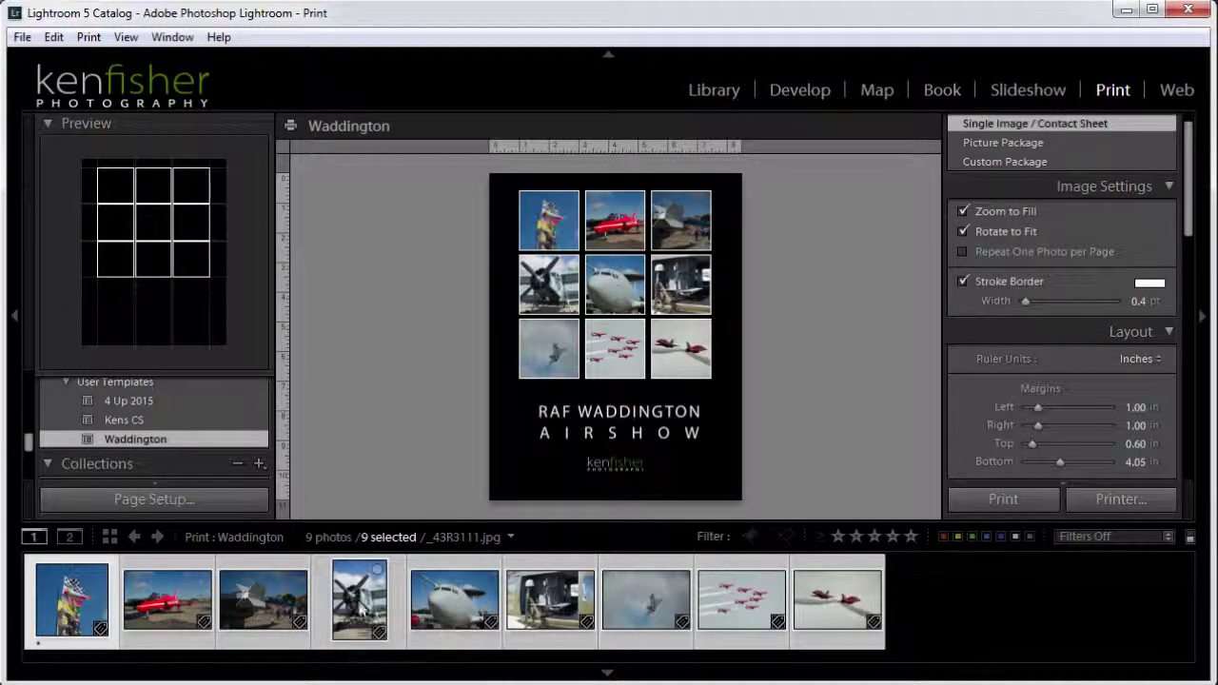
left_click(359, 606, "ctrl")
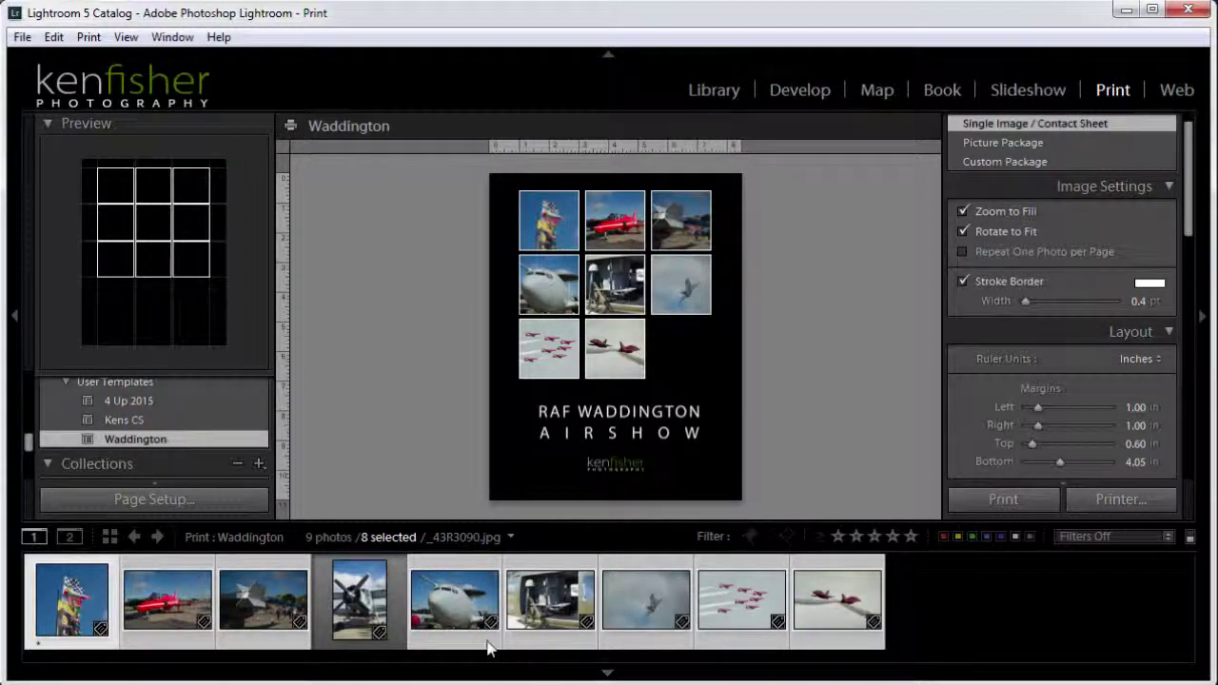
left_click(369, 618, "ctrl")
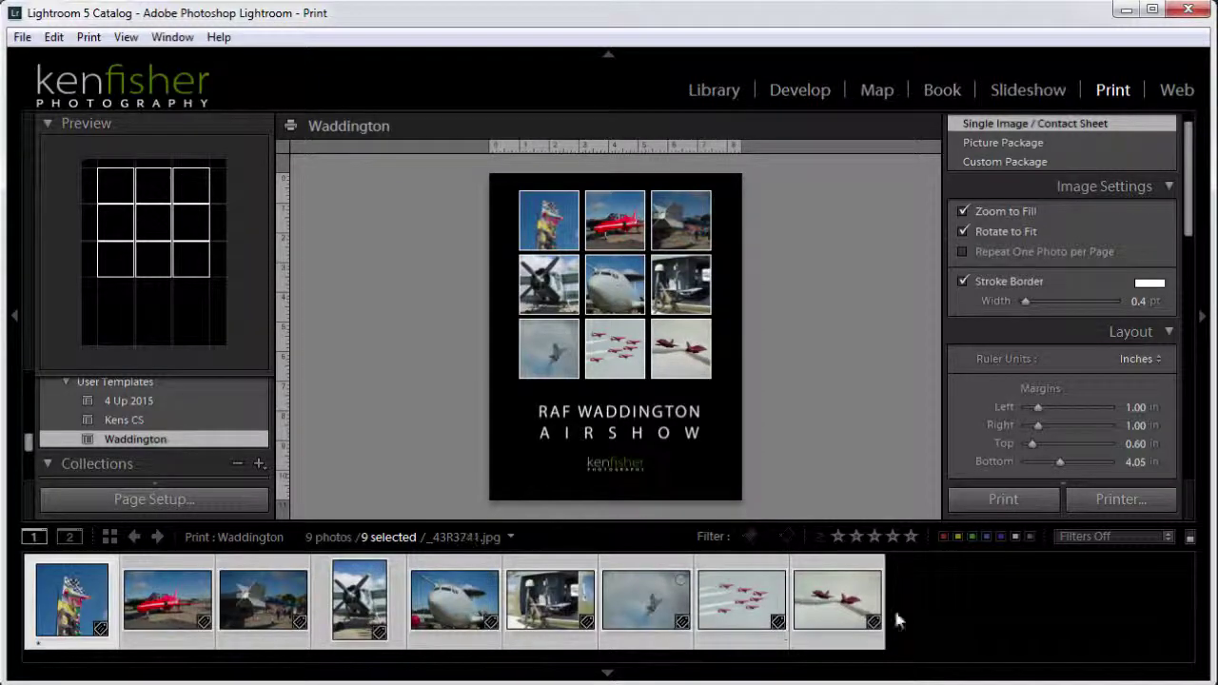